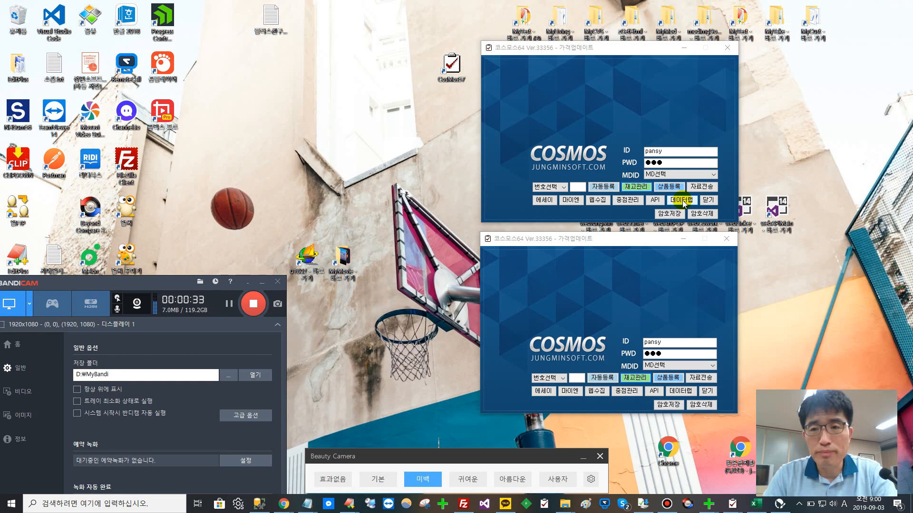
Focus the upper CosMos login window and launch the 데이터랩 가격업데이트 screen.
click(683, 201)
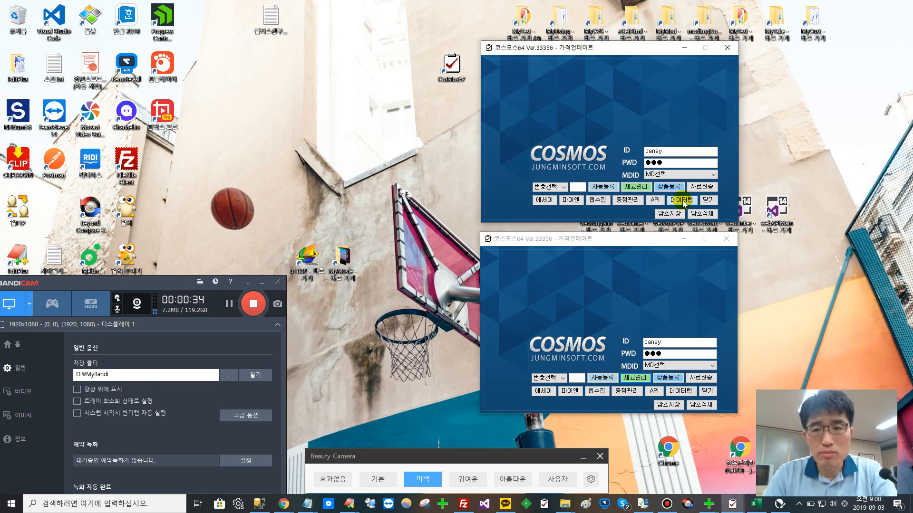
click(682, 200)
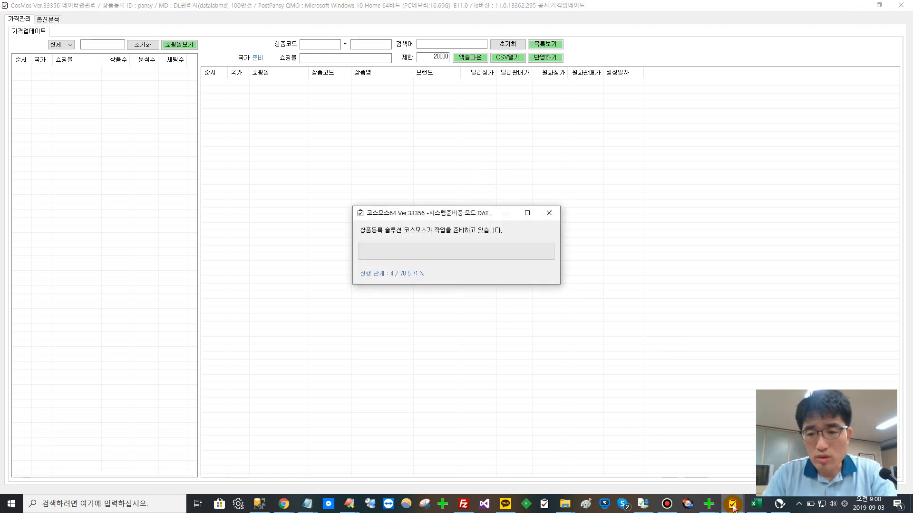
Bring the 가격업데이트 window forward and load the mall list with 쇼핑몰보기.
mouse_move(732, 511)
click(615, 458)
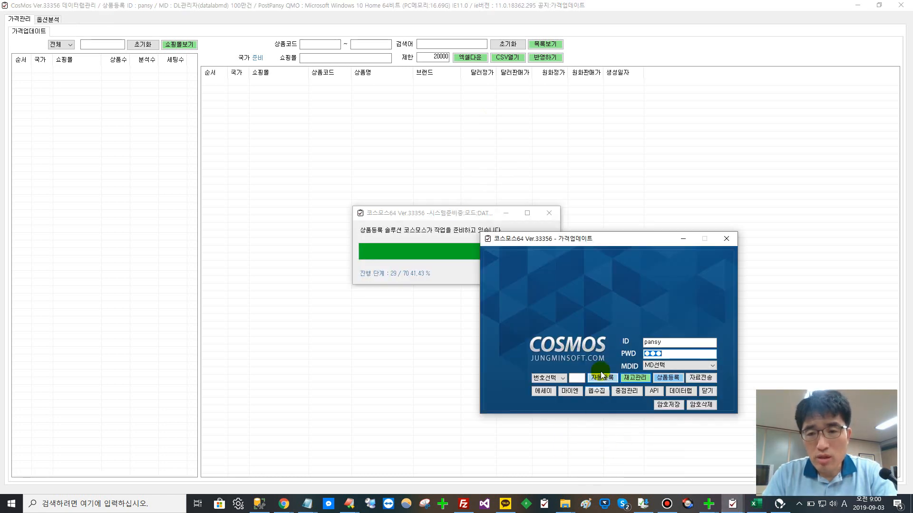
click(672, 380)
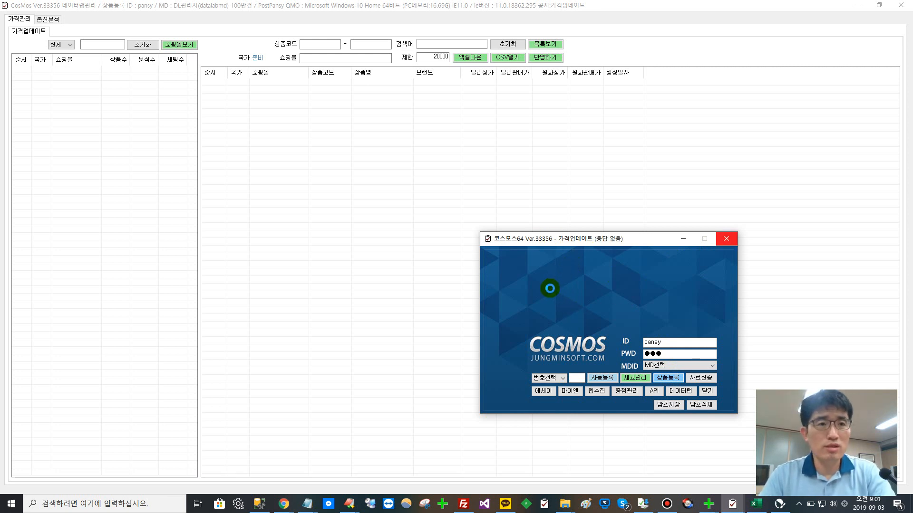
click(186, 50)
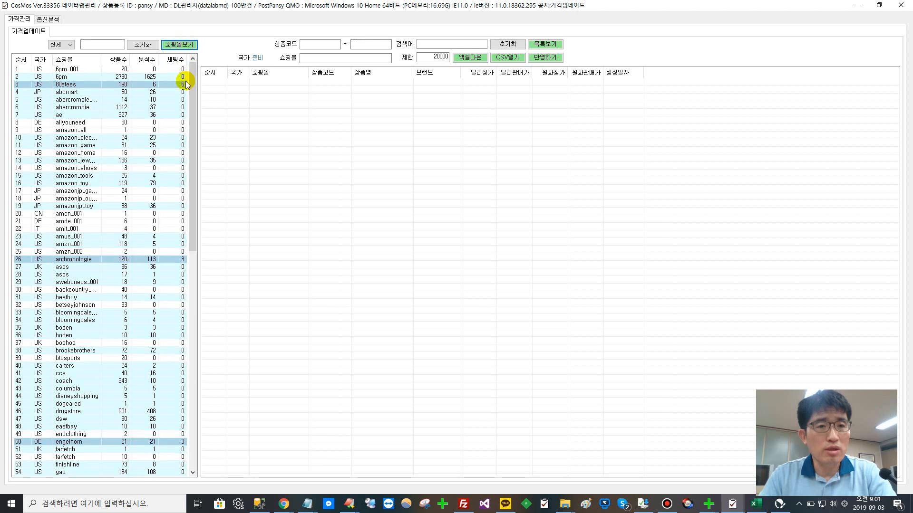
drag(191, 84, 199, 67)
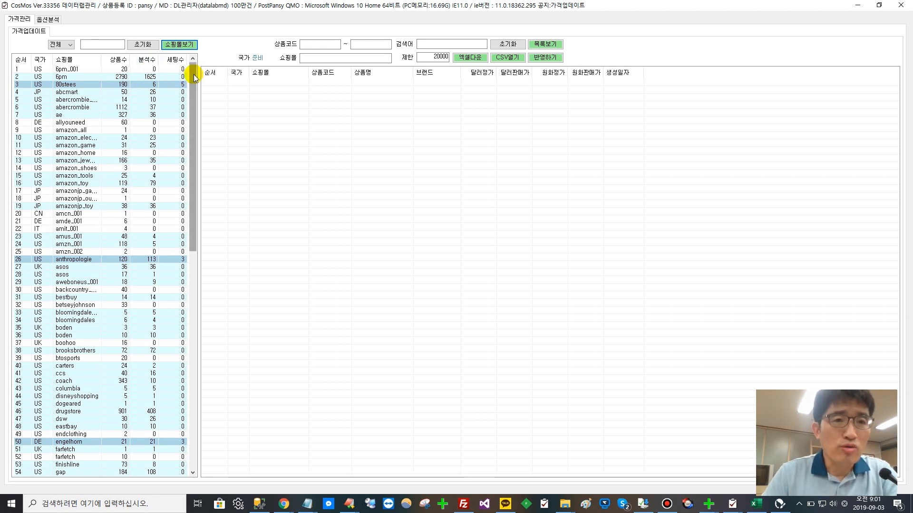
mouse_move(195, 78)
mouse_down()
mouse_move(195, 132)
mouse_move(199, 73)
mouse_up()
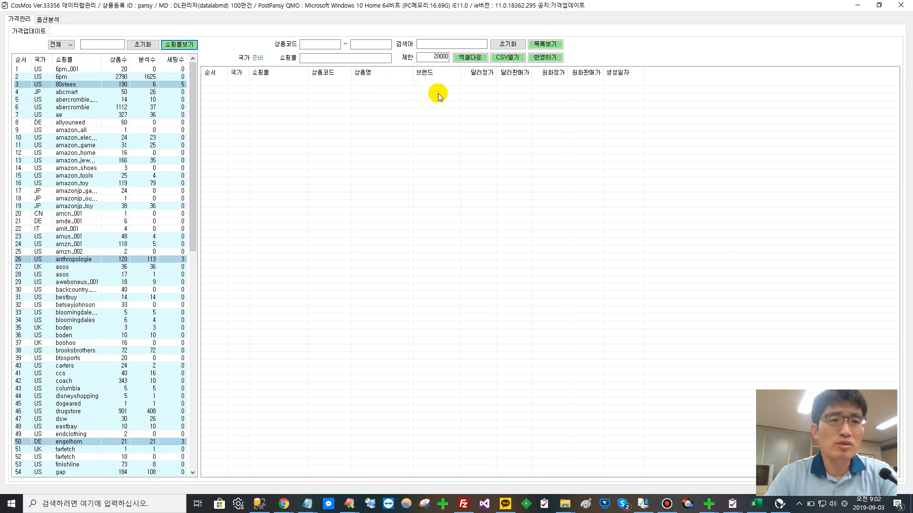
Select the 80stees mall and list its six products with dollar and won prices.
click(552, 46)
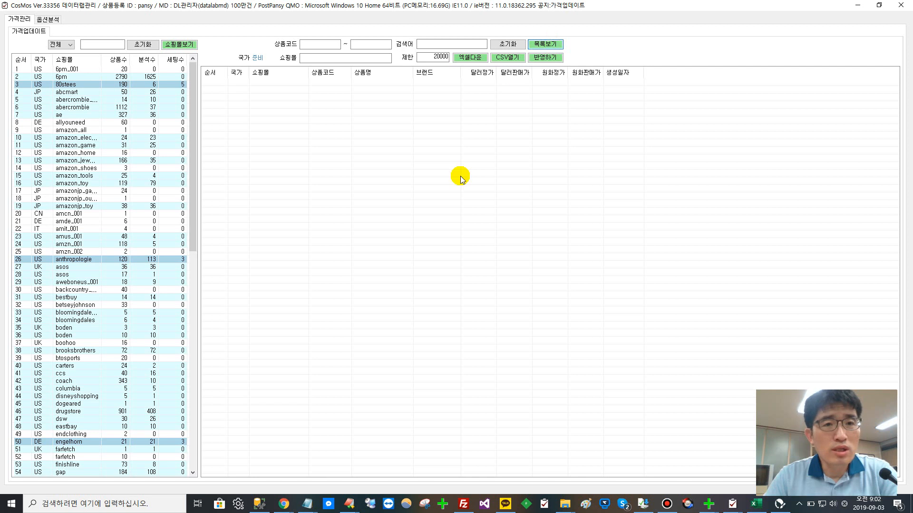
click(129, 85)
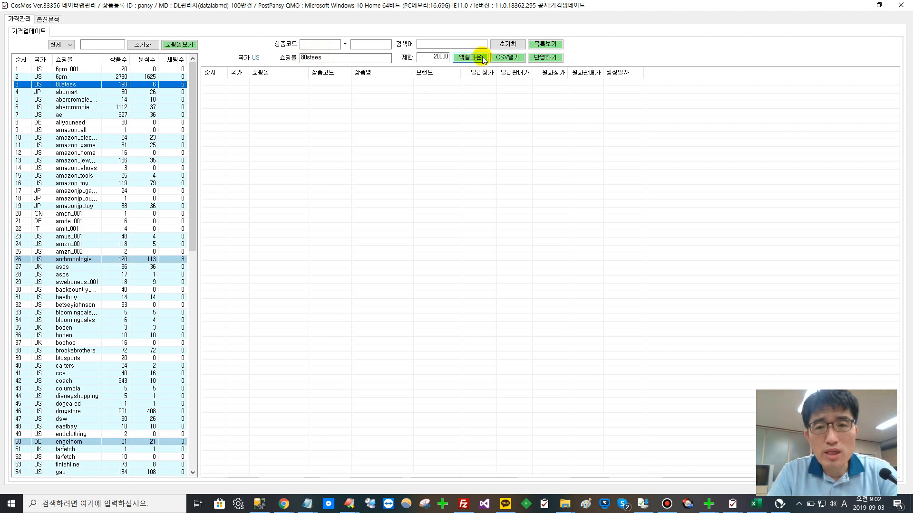
click(550, 45)
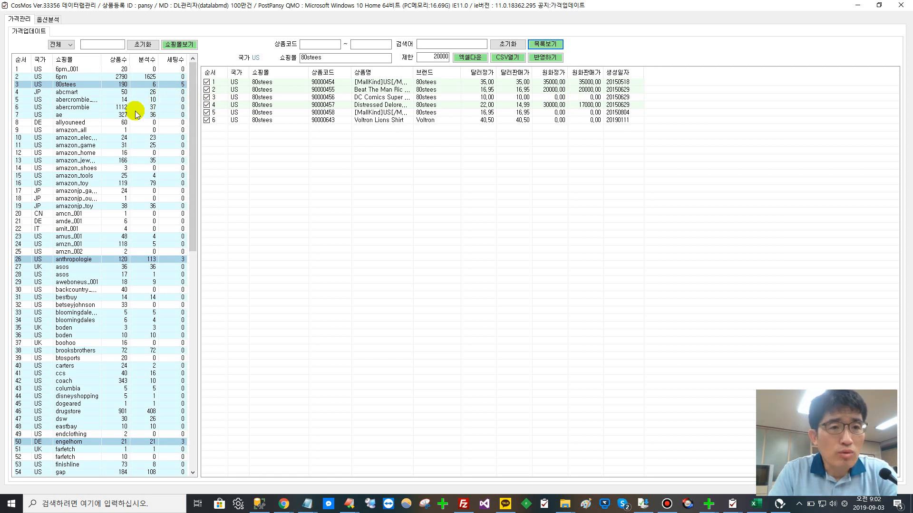
Filter the mall list to US and list abercrombie's 37 products.
click(64, 45)
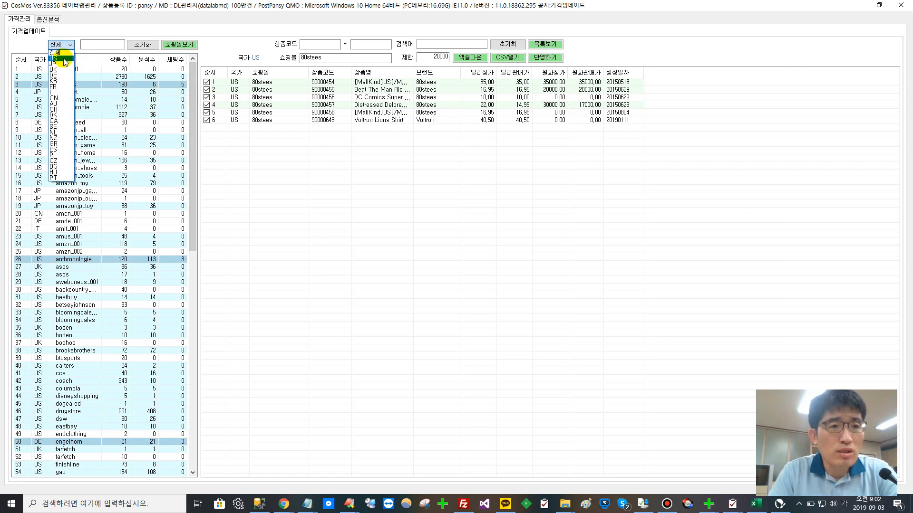
click(54, 58)
click(170, 43)
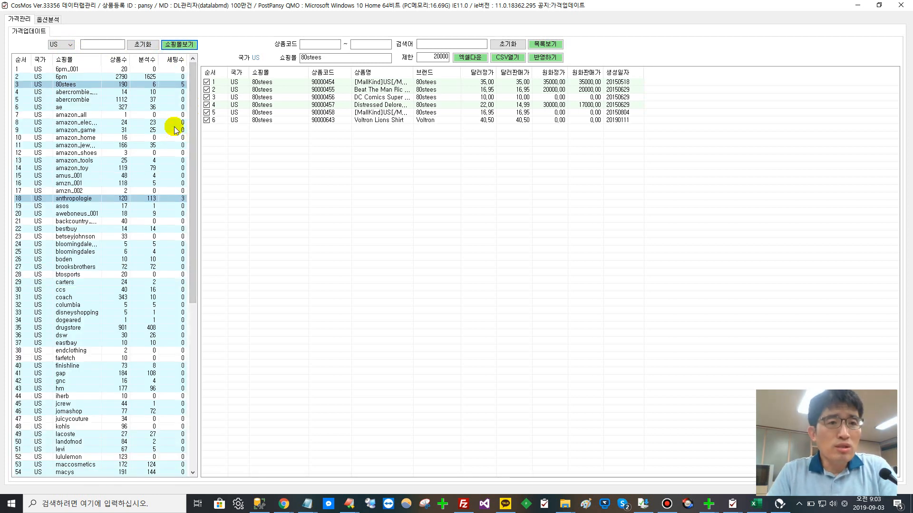
click(136, 100)
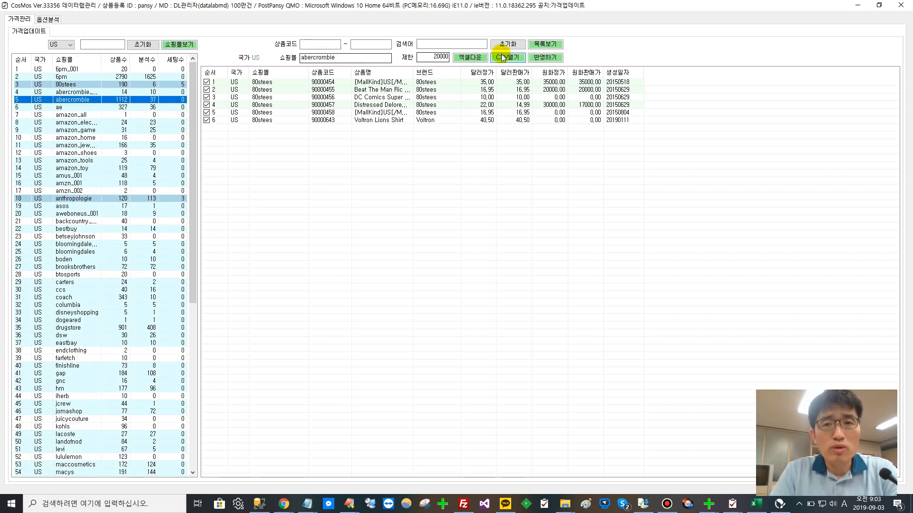
click(536, 46)
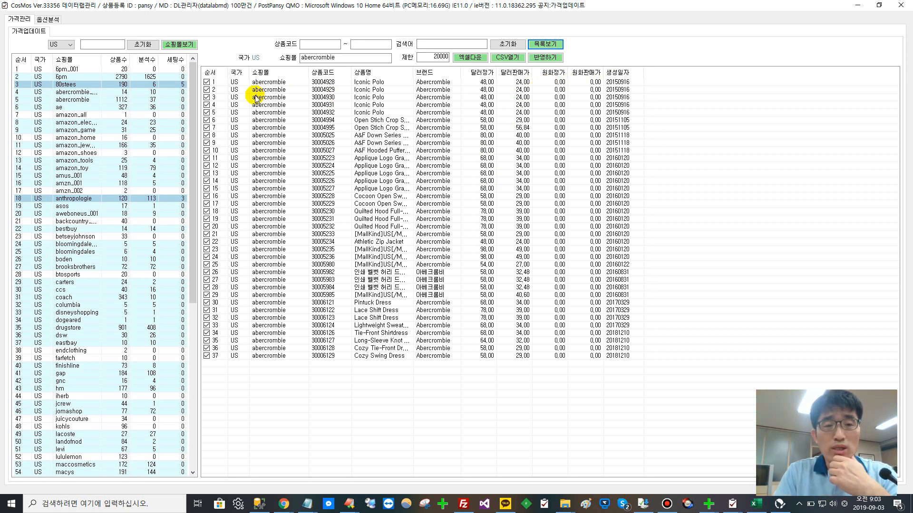
Check all abercrombie rows and export them to Excel with 엑셀다운.
click(210, 73)
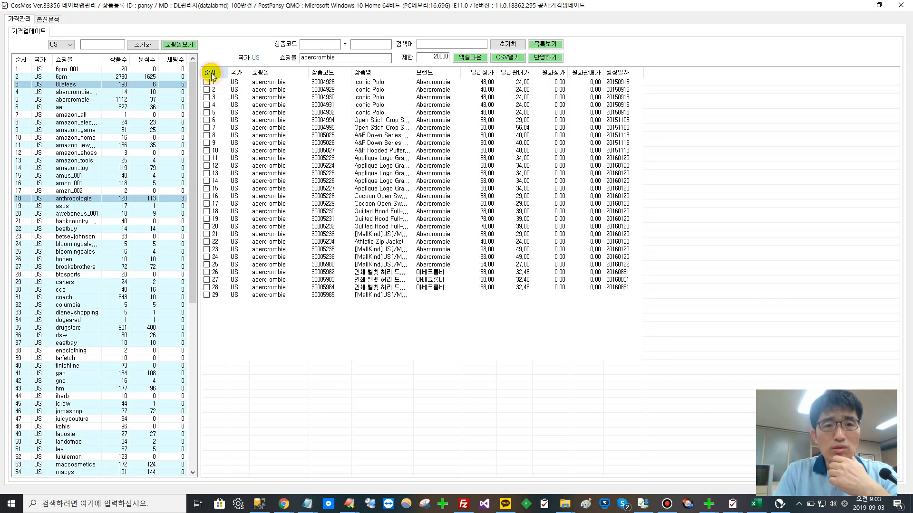
click(211, 74)
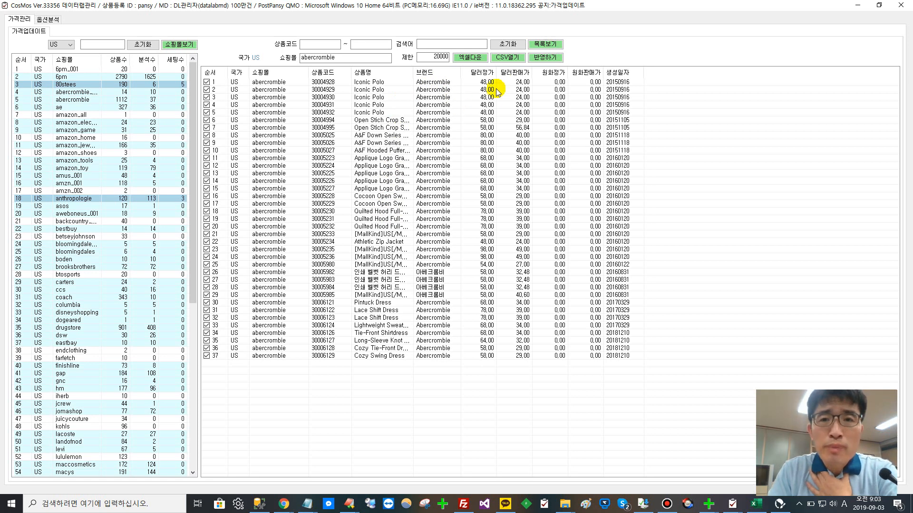
click(475, 59)
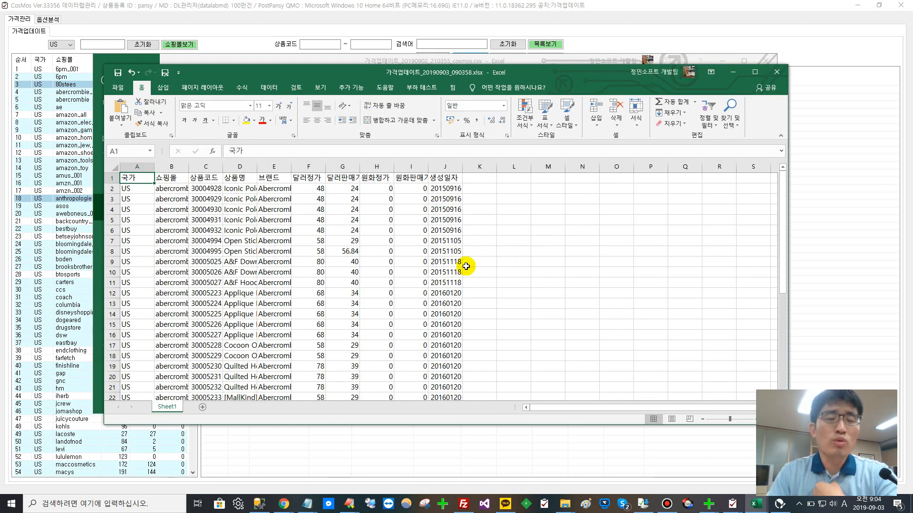
Enter won prices 48000/24000 in H2:I2 and 48500/25000 in H4:I4.
drag(337, 78, 433, 67)
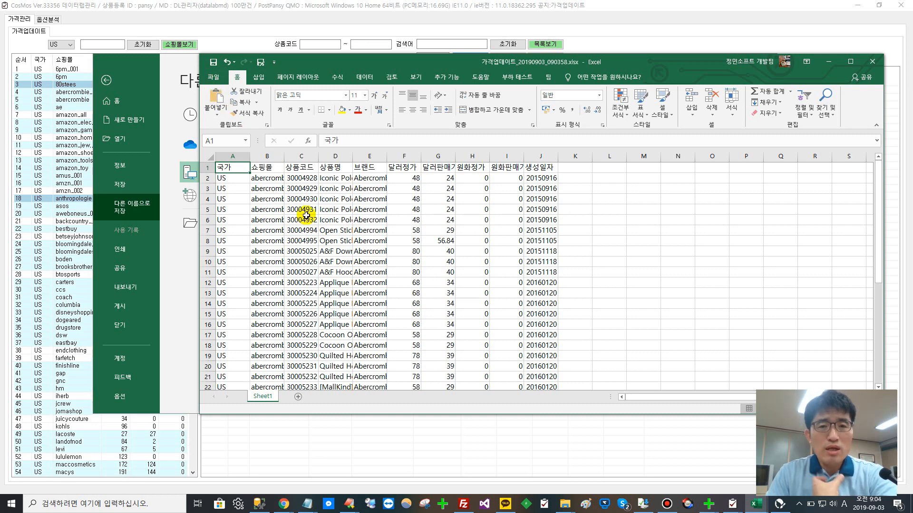
click(475, 178)
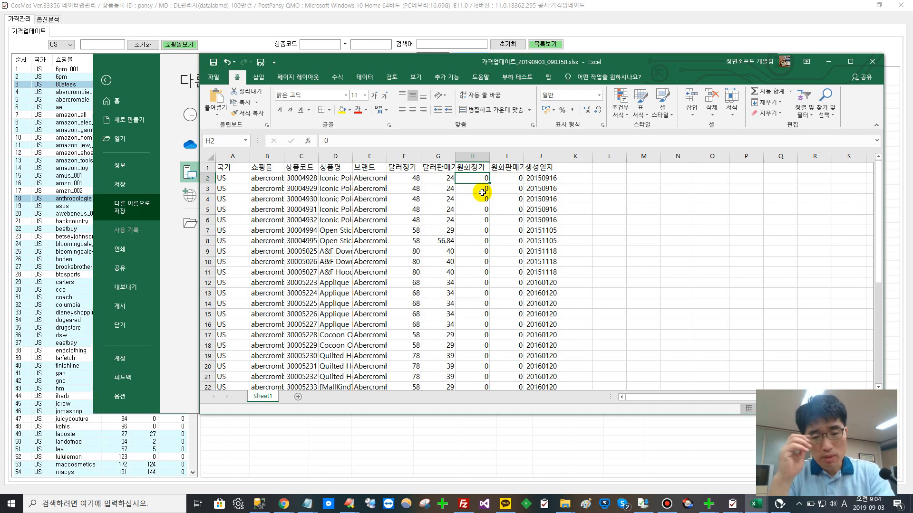
text(4)
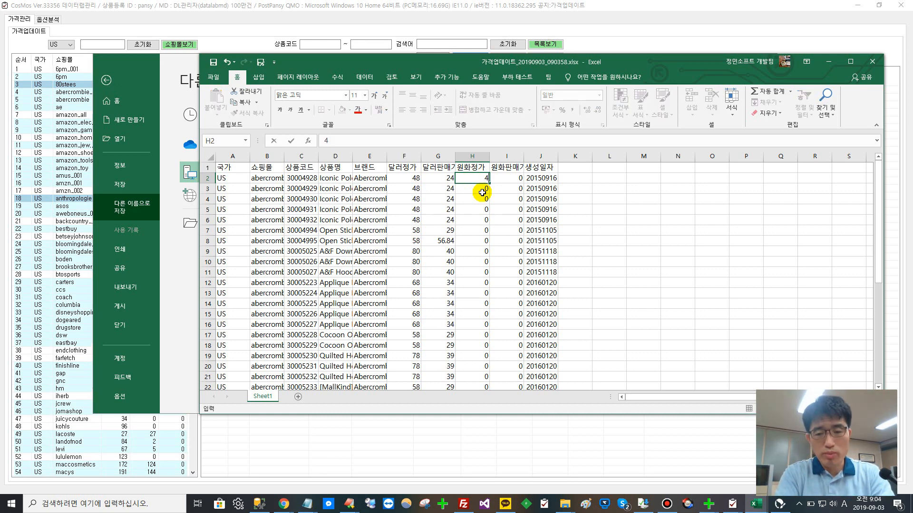
text(8000)
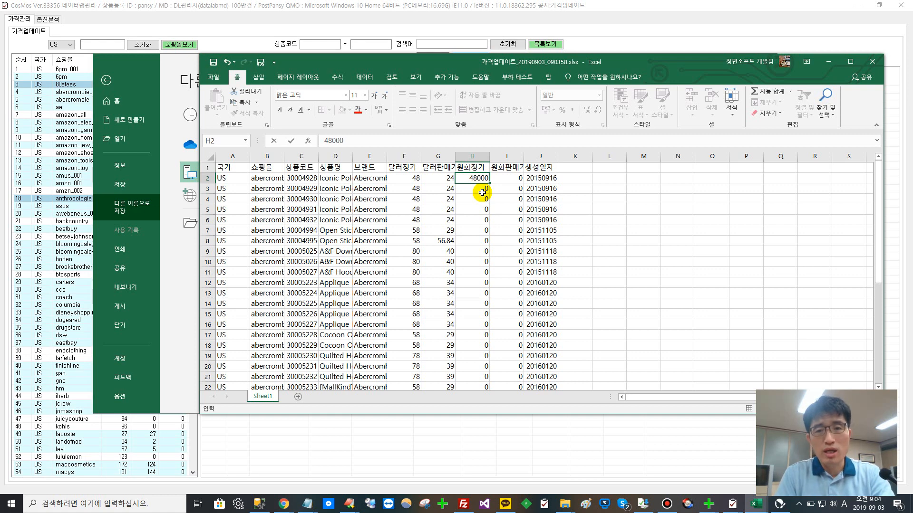
key(Tab)
text(24000)
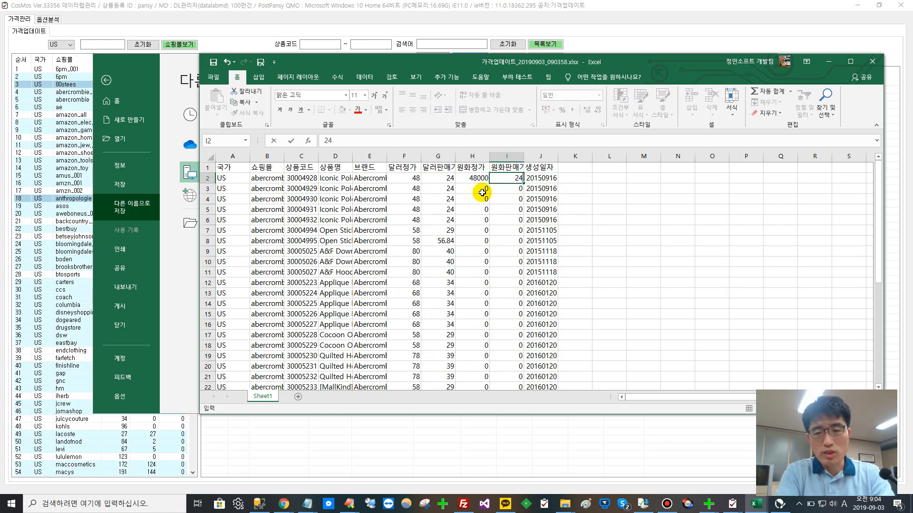
key(Down)
key(Down)
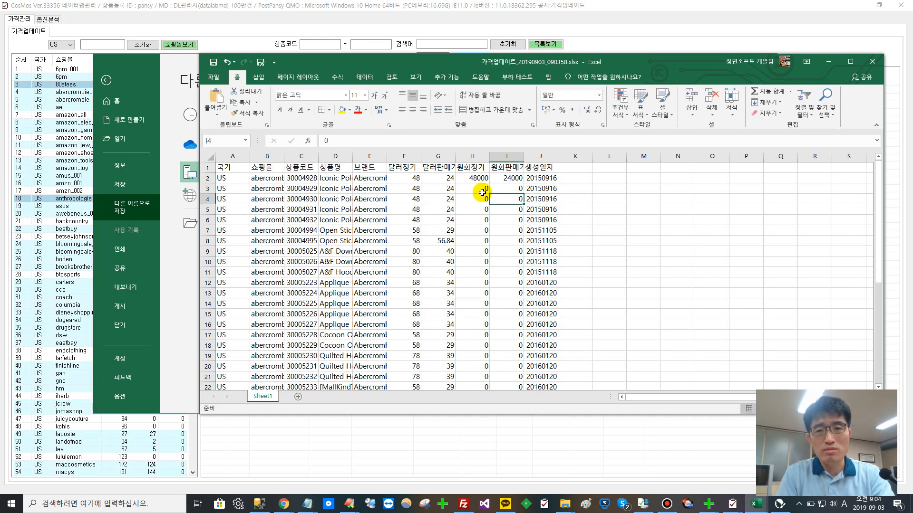
click(483, 195)
text(4)
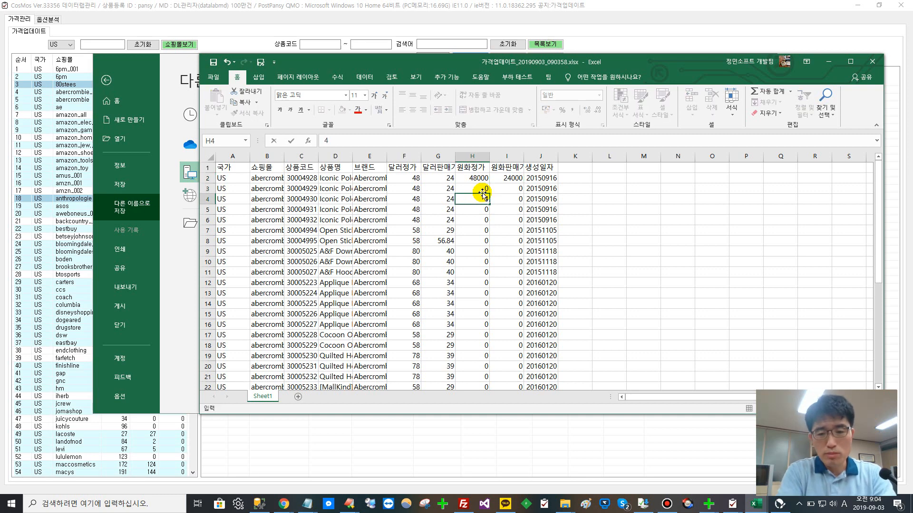
text(8)
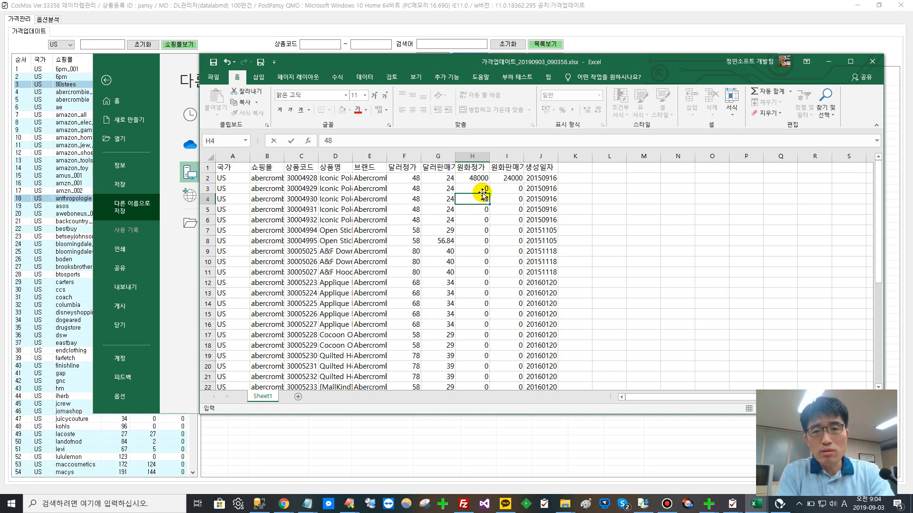
text(500)
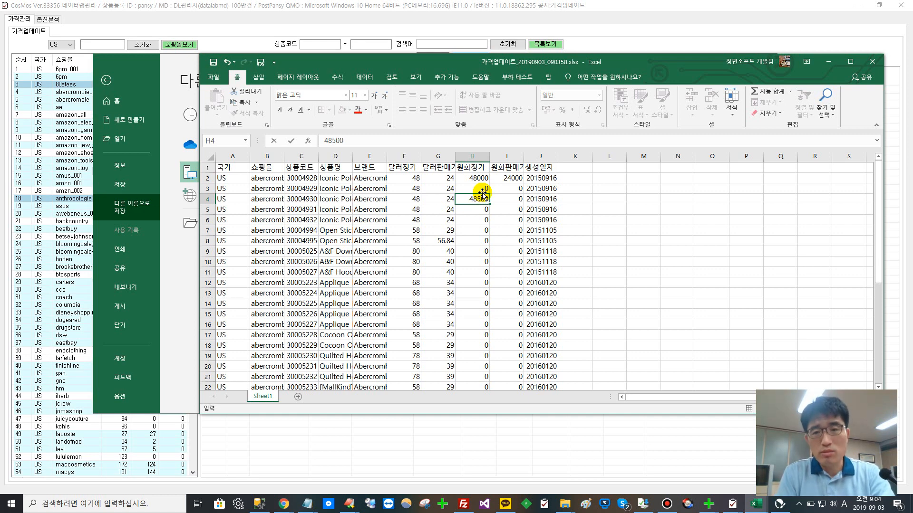
key(Tab)
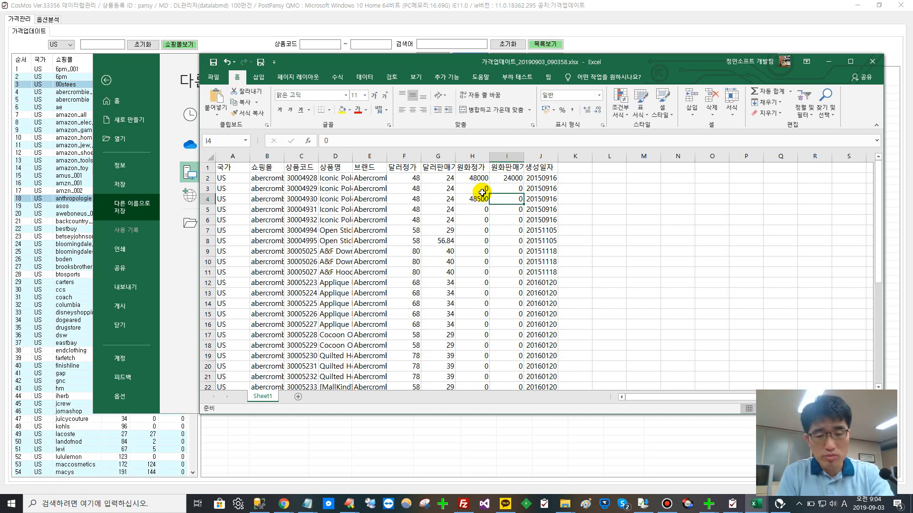
text(2500)
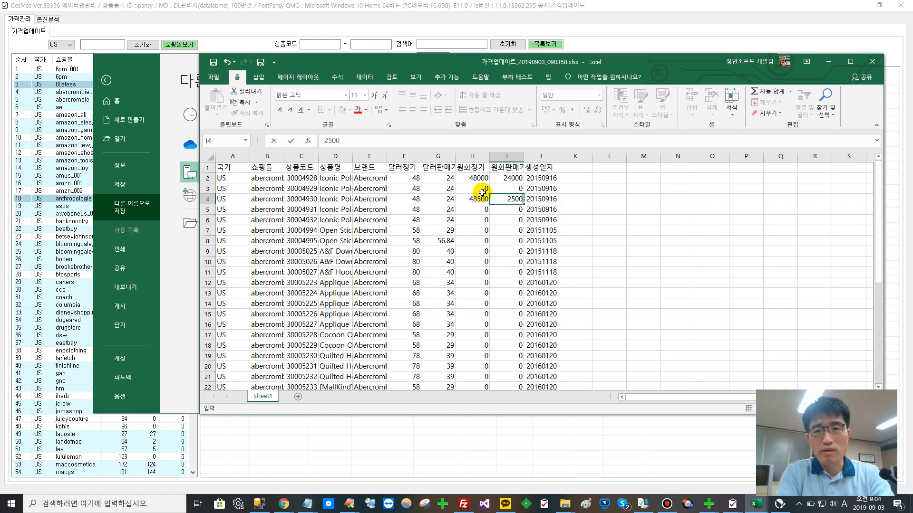
text(0)
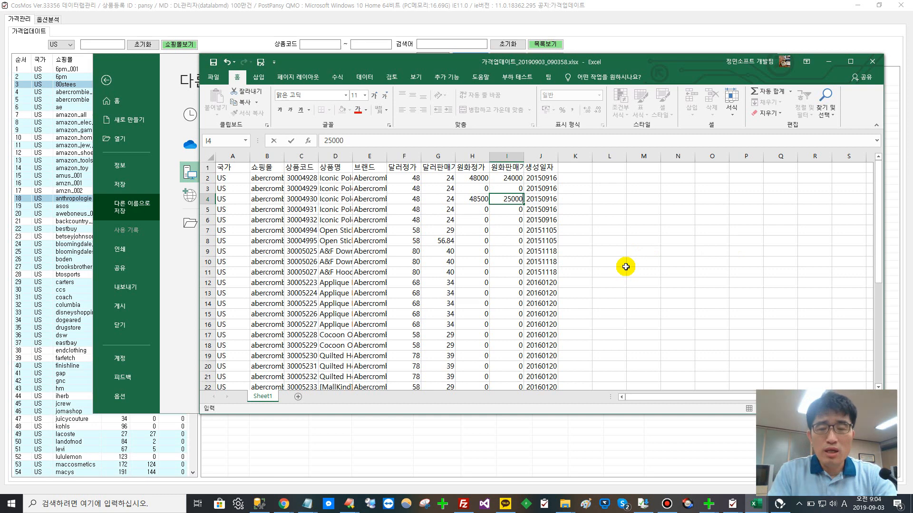
Open Save As in C:\CosMosExcel and place the caret in the file name 가격업데이트_20190902_210355.
click(212, 82)
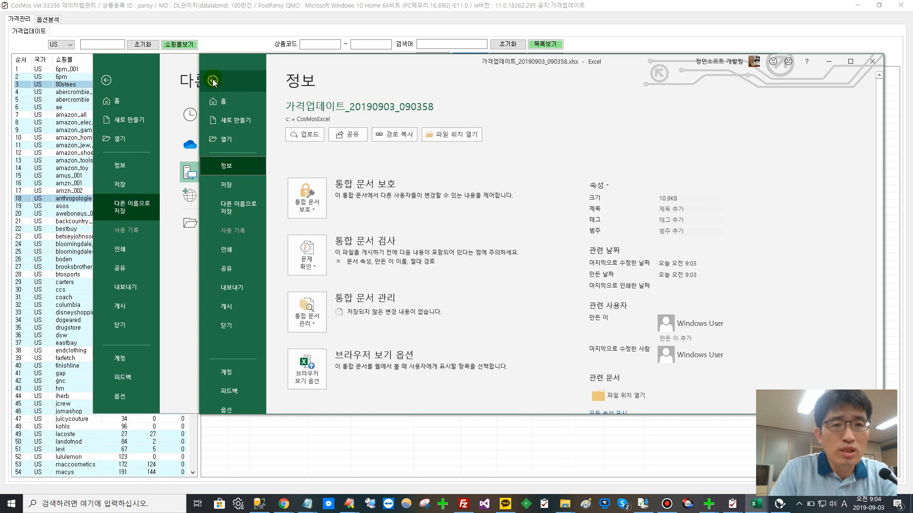
click(244, 205)
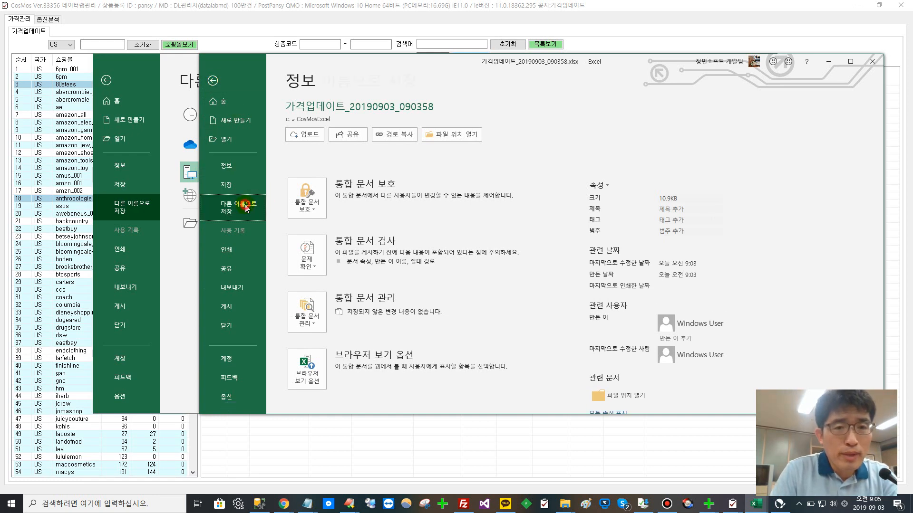
click(328, 176)
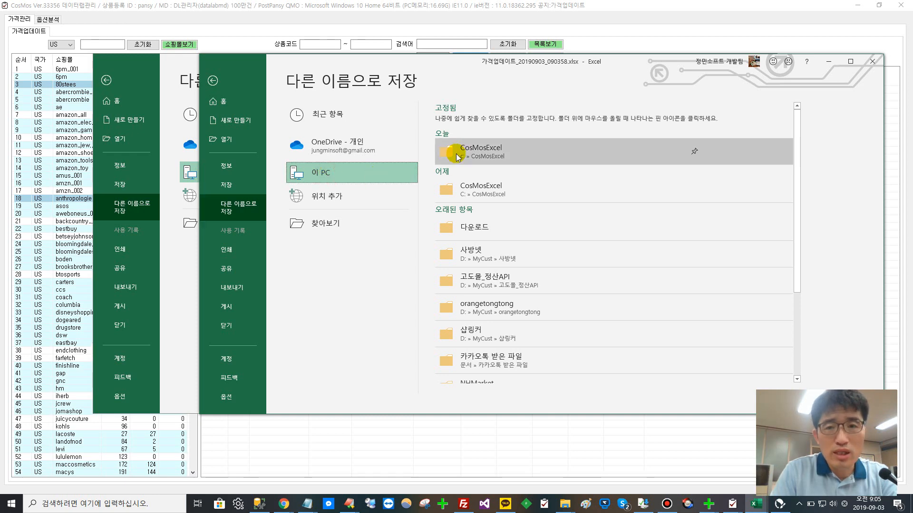
click(496, 153)
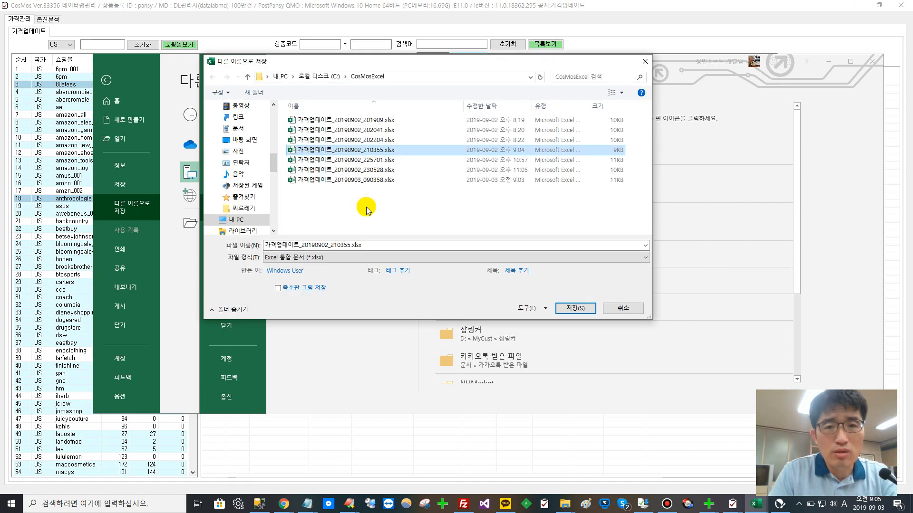
click(376, 247)
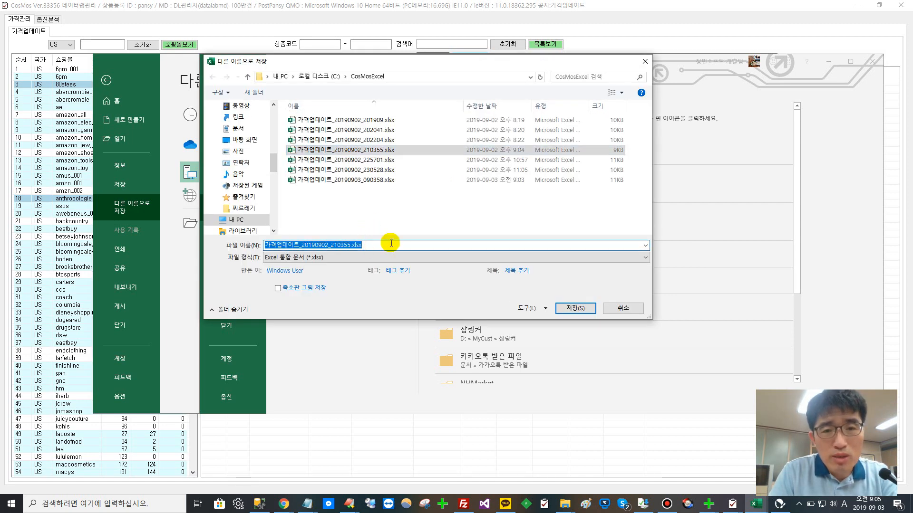
click(375, 247)
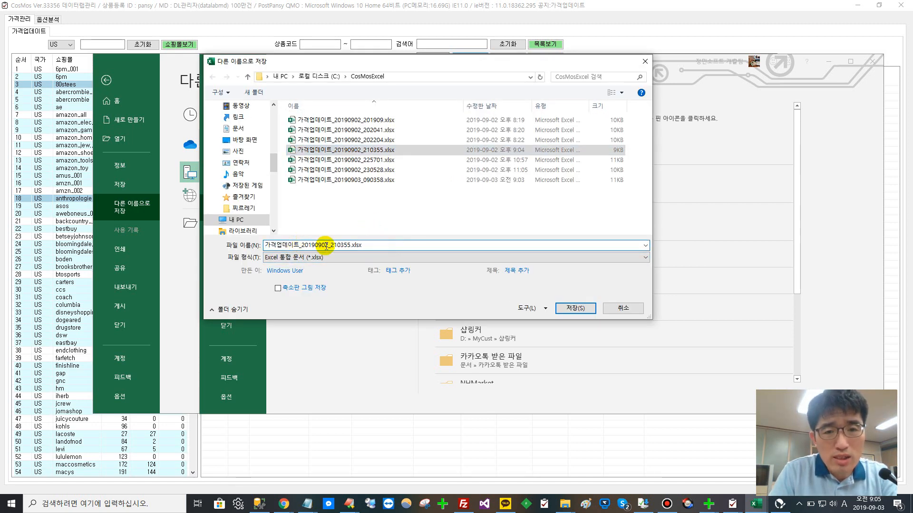
drag(331, 246, 351, 245)
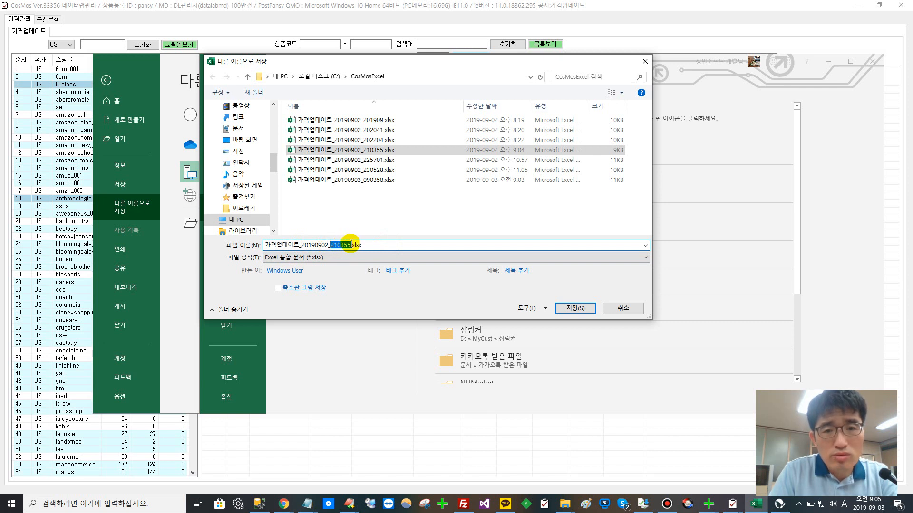
click(399, 249)
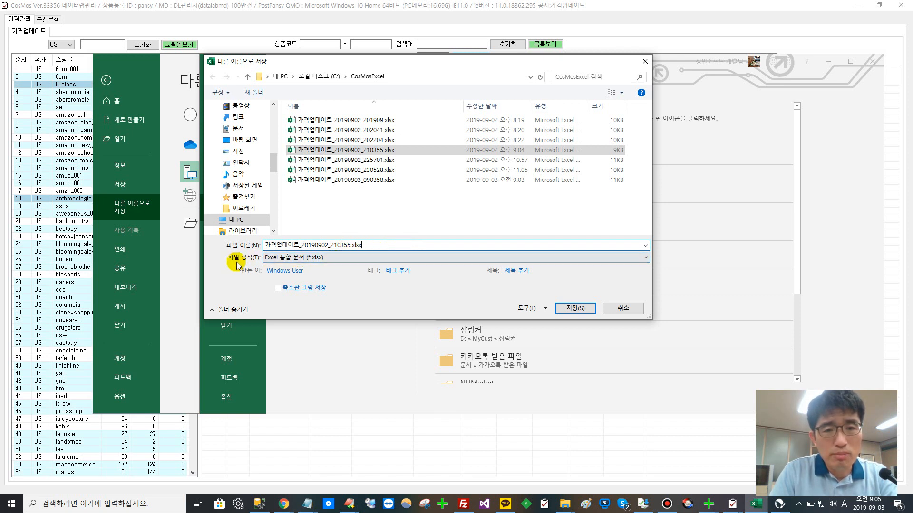
Choose CSV UTF-8 as the file type and add _csv to the file name.
click(286, 258)
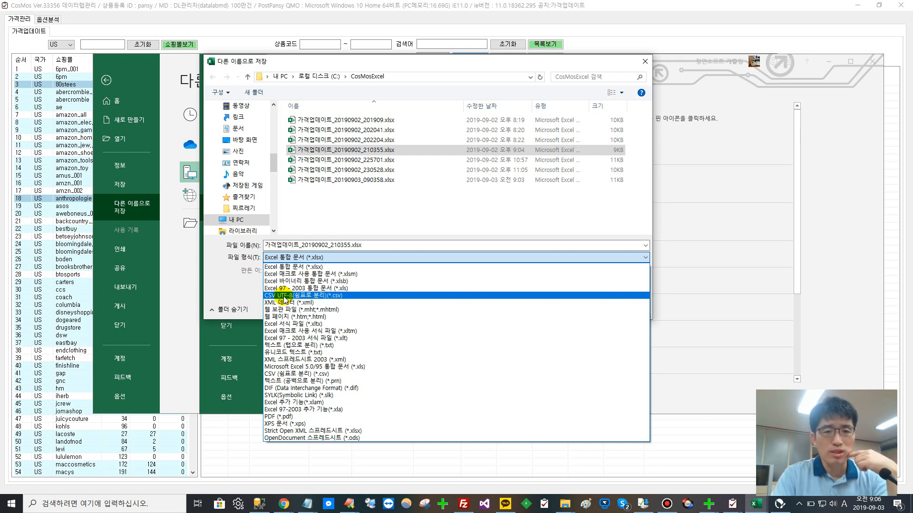
click(284, 296)
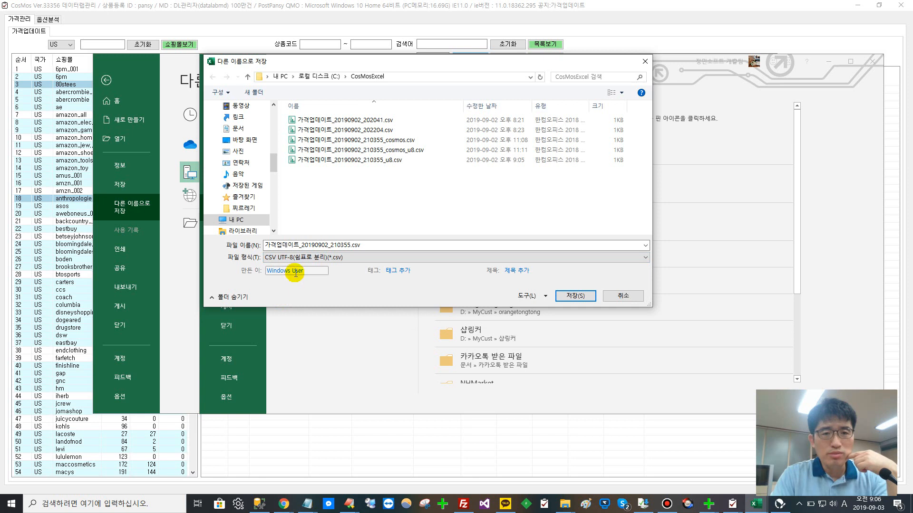
click(355, 245)
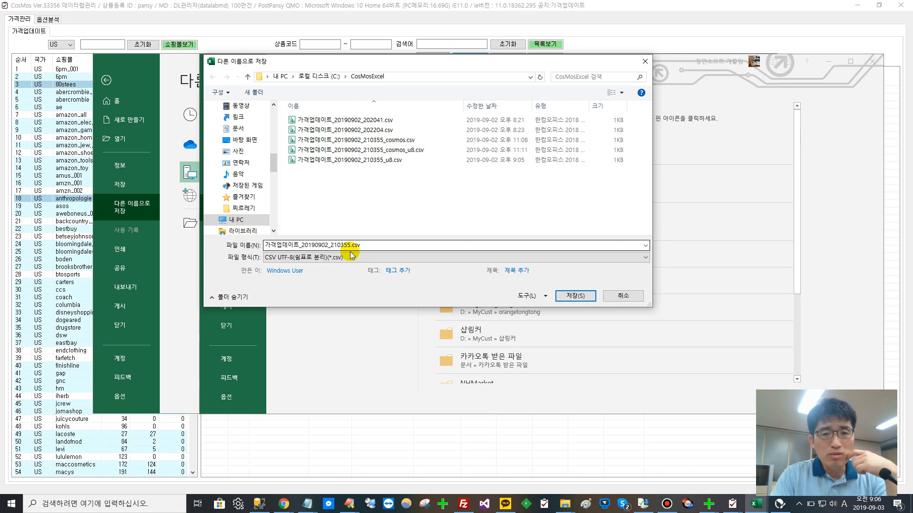
click(350, 245)
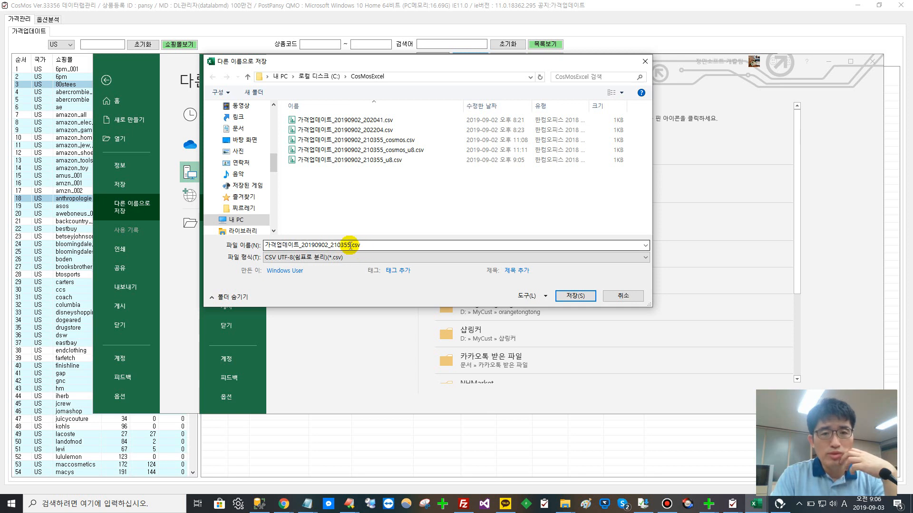
double_click(350, 245)
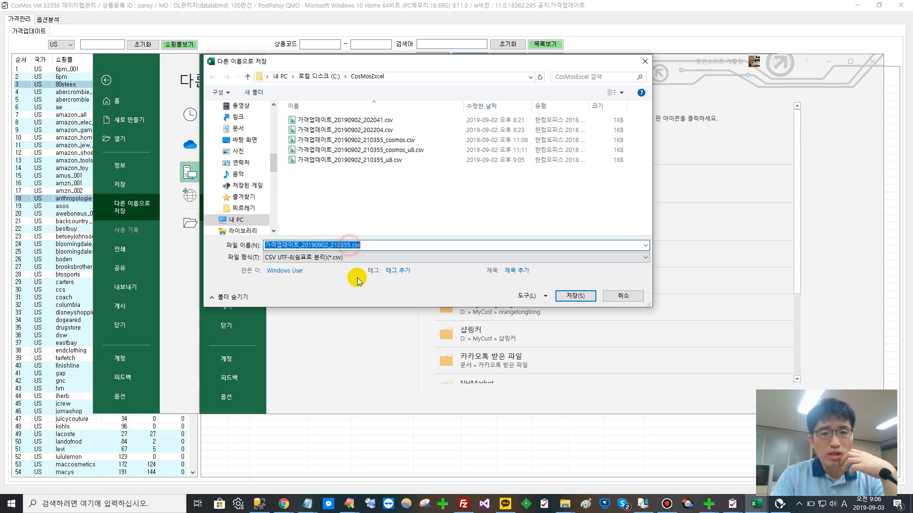
click(350, 245)
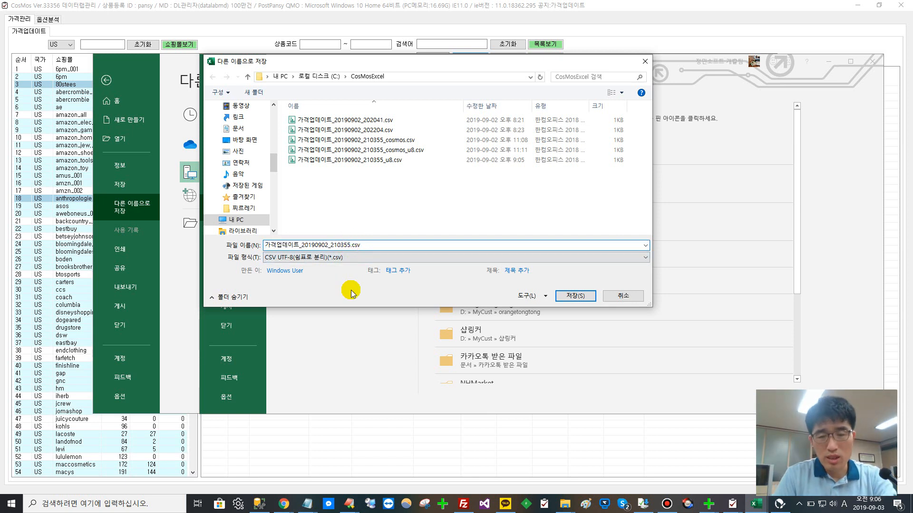
text(_csv)
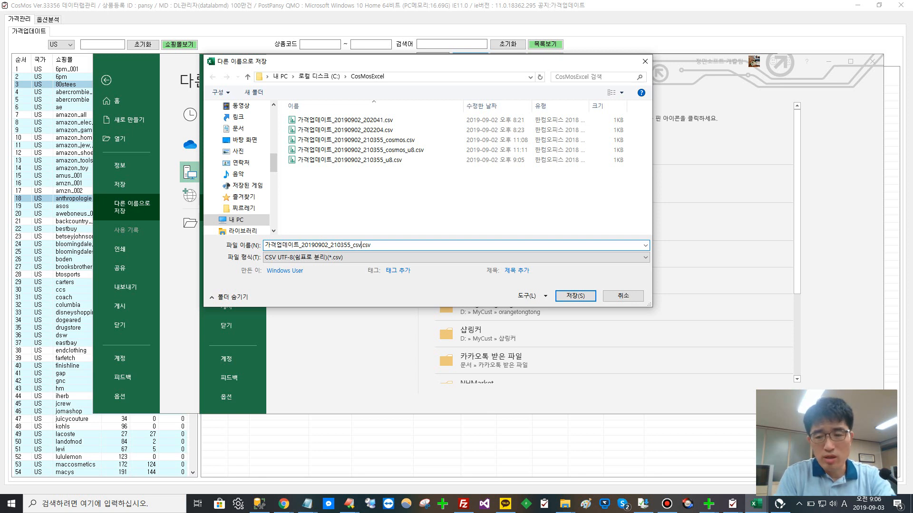
text(.)
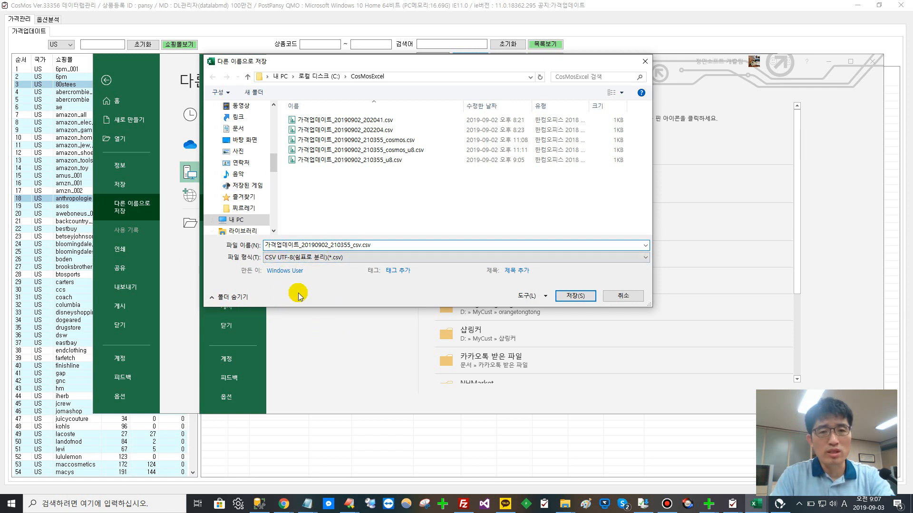
text(.)
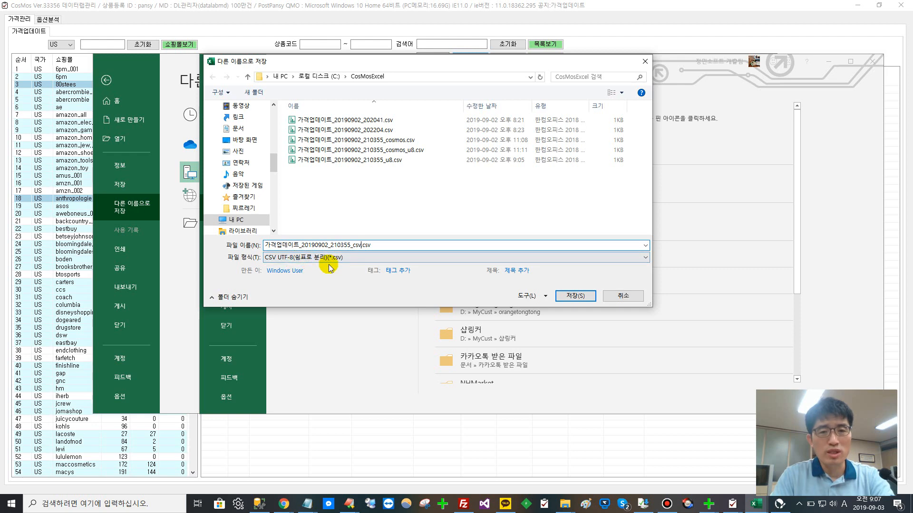
Save the CSV, keep the format at the warning, and return to CosMos.
click(572, 297)
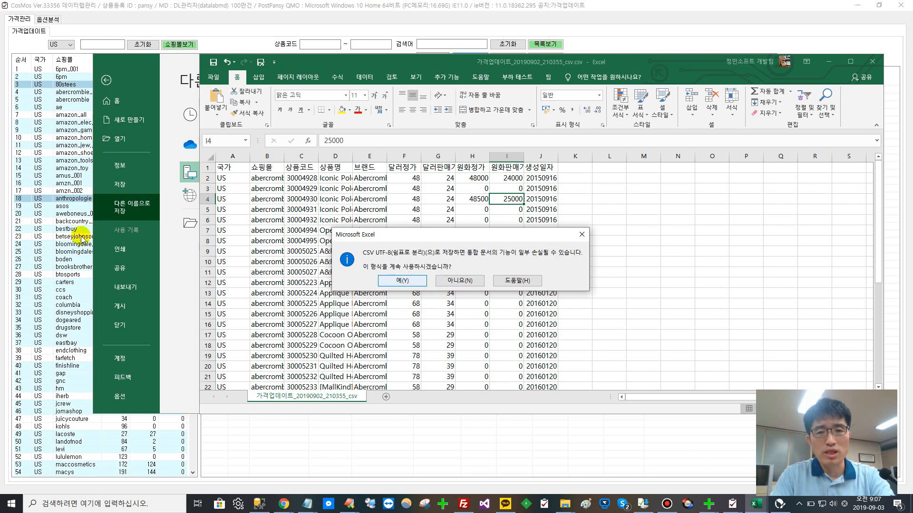
click(398, 281)
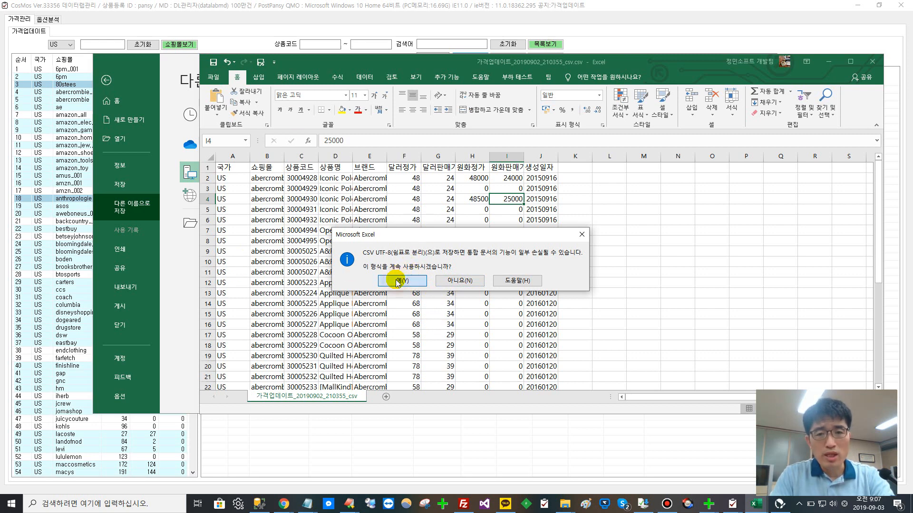
click(380, 443)
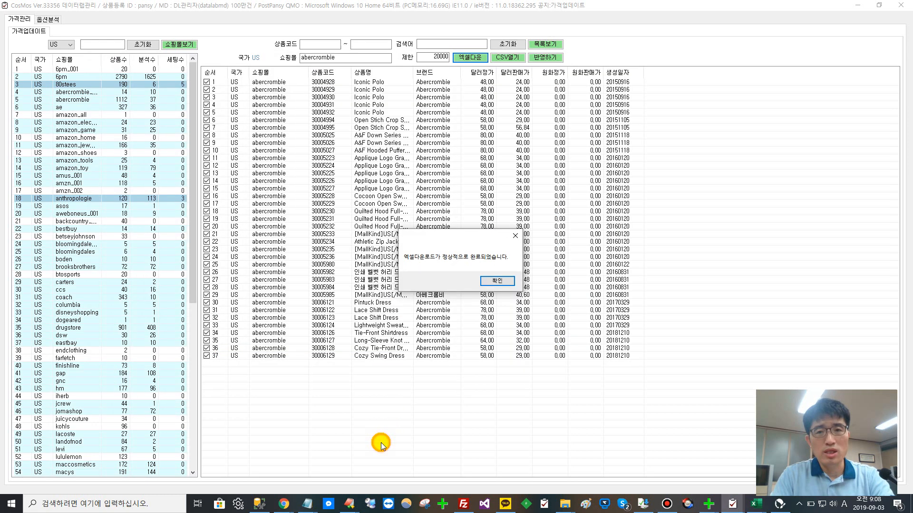
Try loading 가격업데이트_20190902_210355_csv.csv with CSV열기 and dismiss the file-in-use error.
click(497, 280)
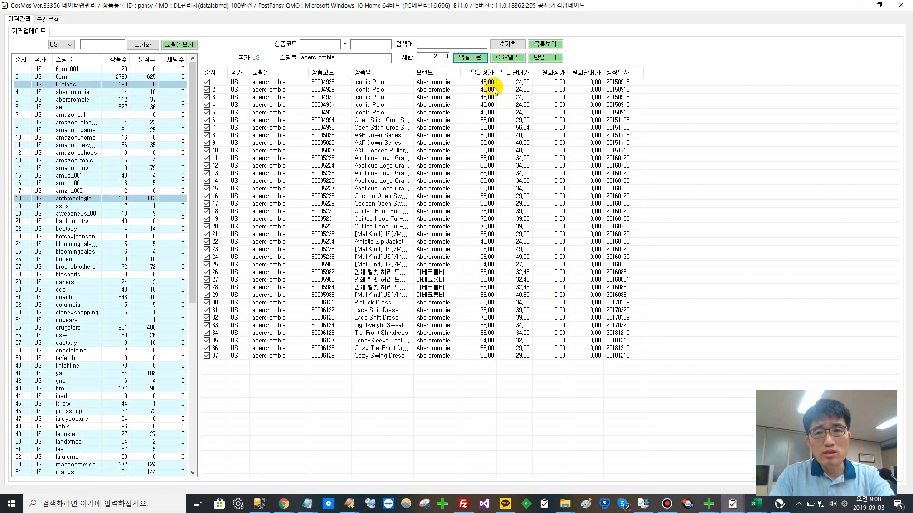
click(506, 57)
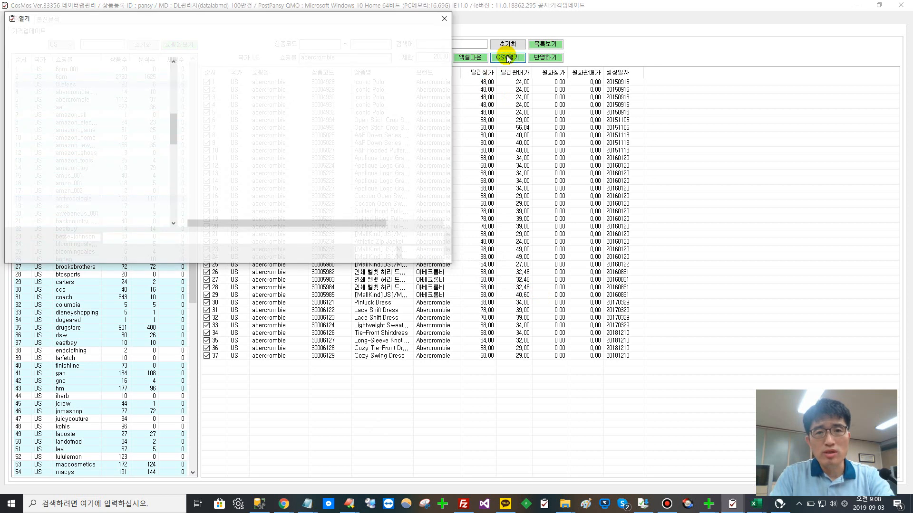
drag(272, 22, 346, 34)
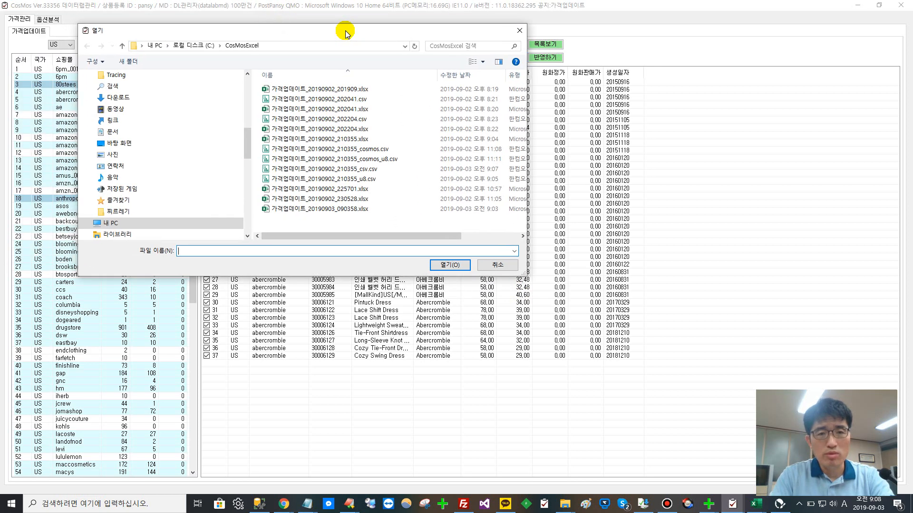
double_click(371, 173)
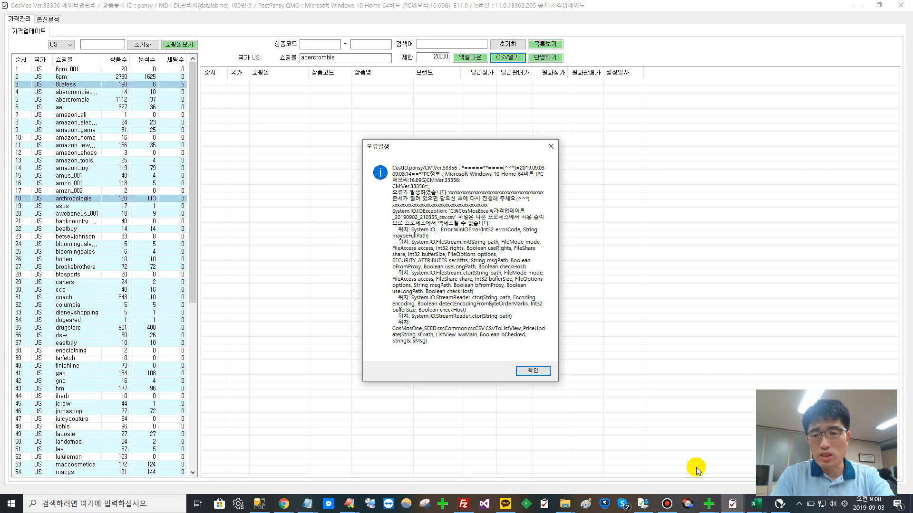
mouse_move(757, 509)
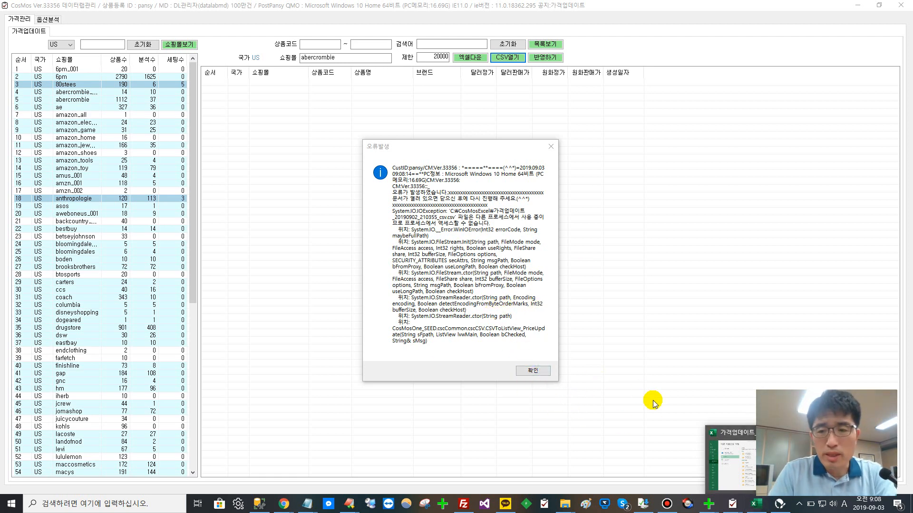
click(533, 371)
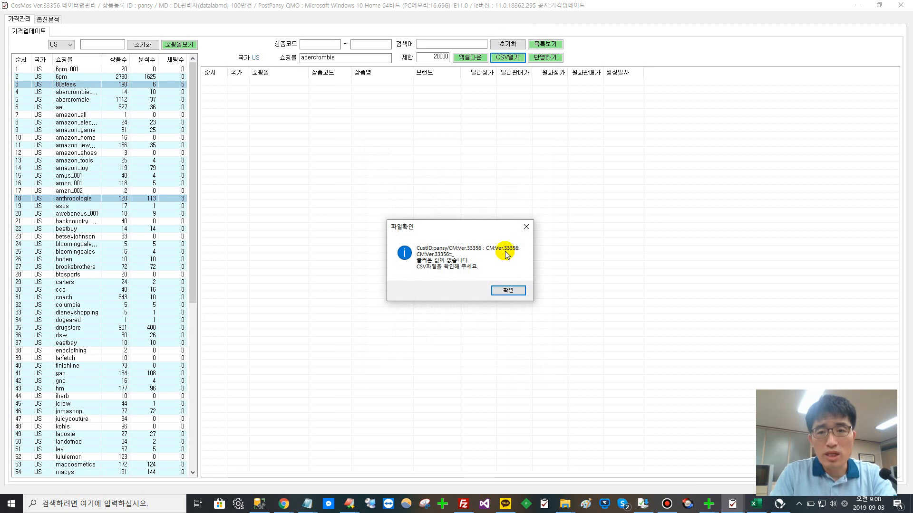
click(514, 294)
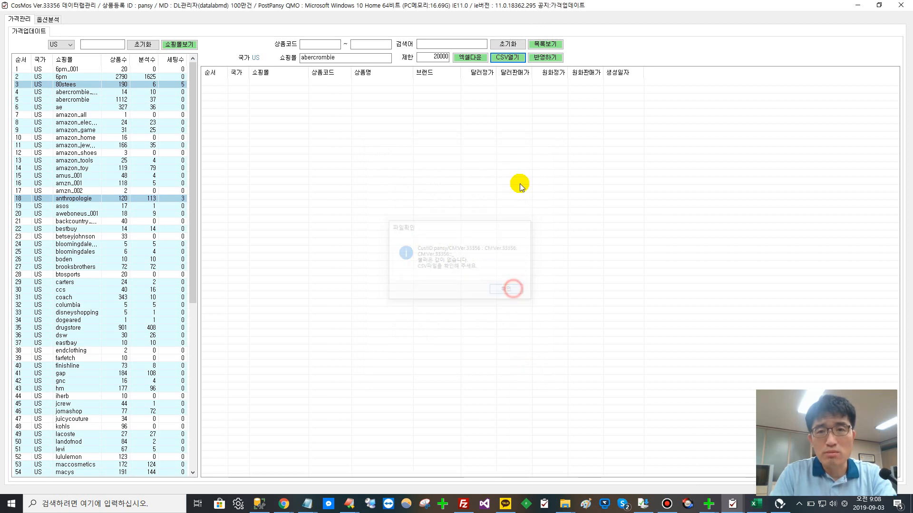
Reload 가격업데이트_20190902_210355_csv.csv with CSV열기 and confirm the success message.
click(510, 58)
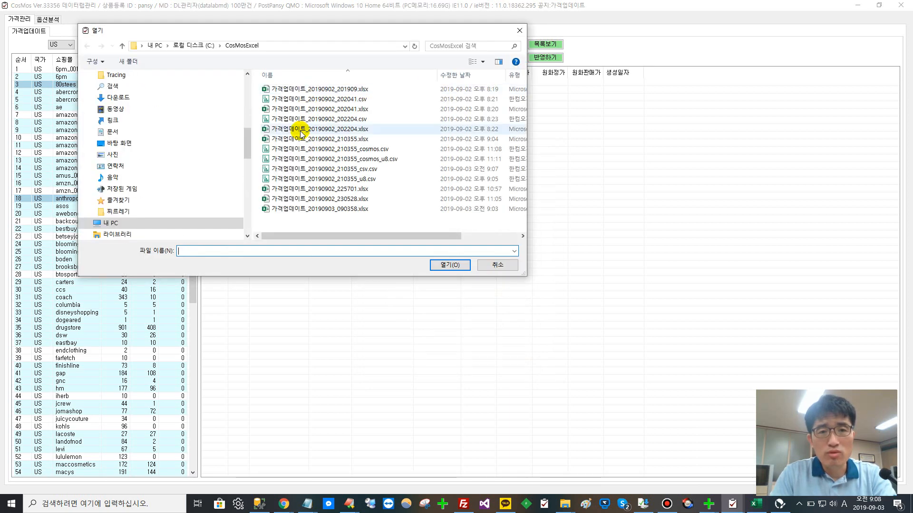
double_click(357, 170)
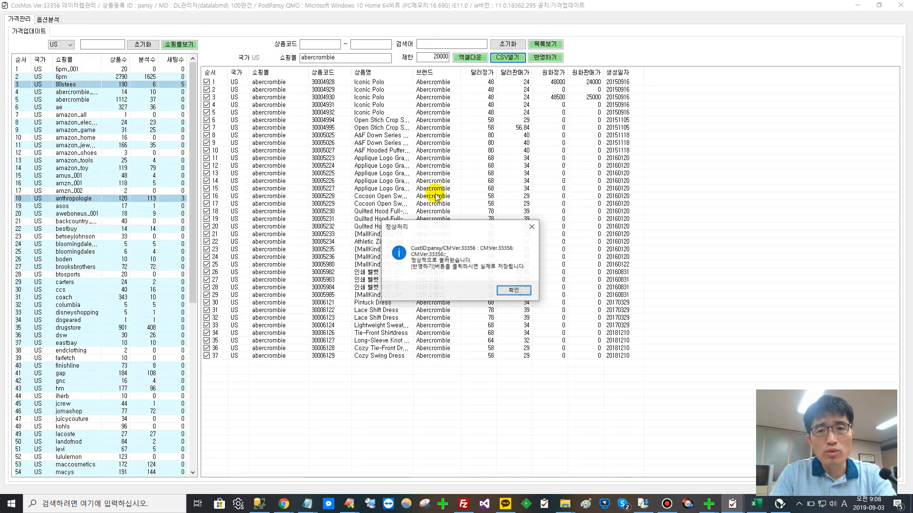
click(505, 289)
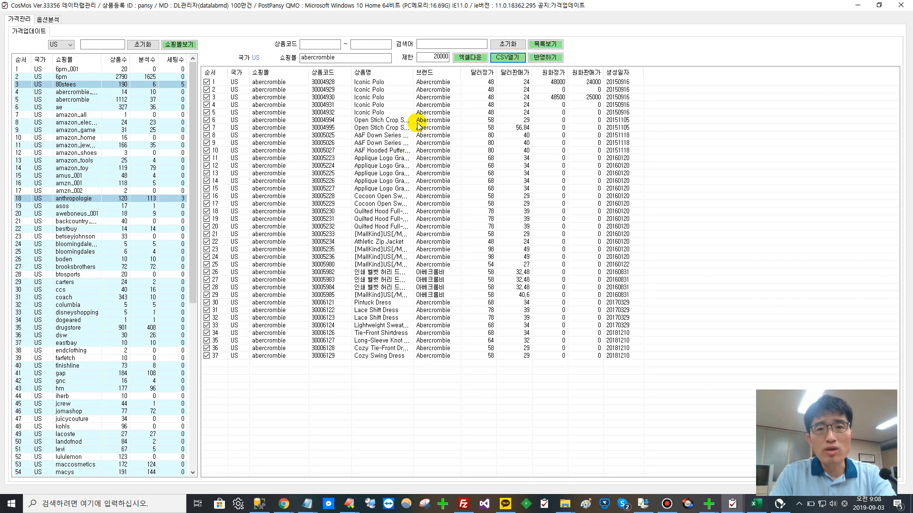
Apply the loaded won prices (e.g. 48000/24000, 48500/25000) to the 37 checked abercrombie products.
click(539, 58)
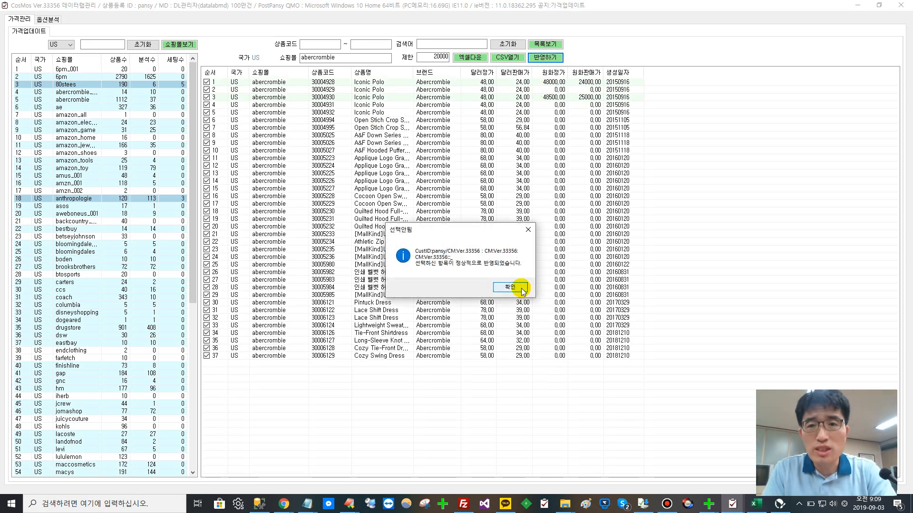
click(522, 289)
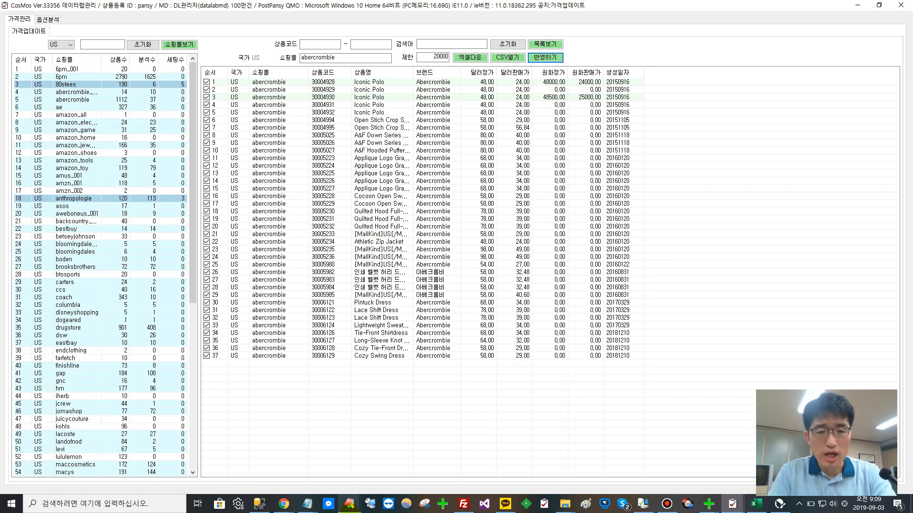
click(308, 508)
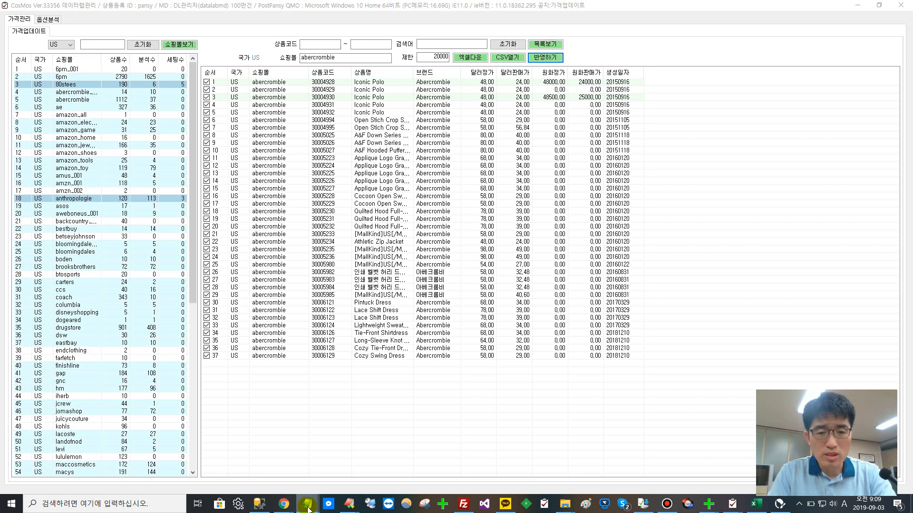
Note product code 30004928 in a new Notepad window, copy it, and switch back to CosMos64.
right_click(308, 508)
click(300, 458)
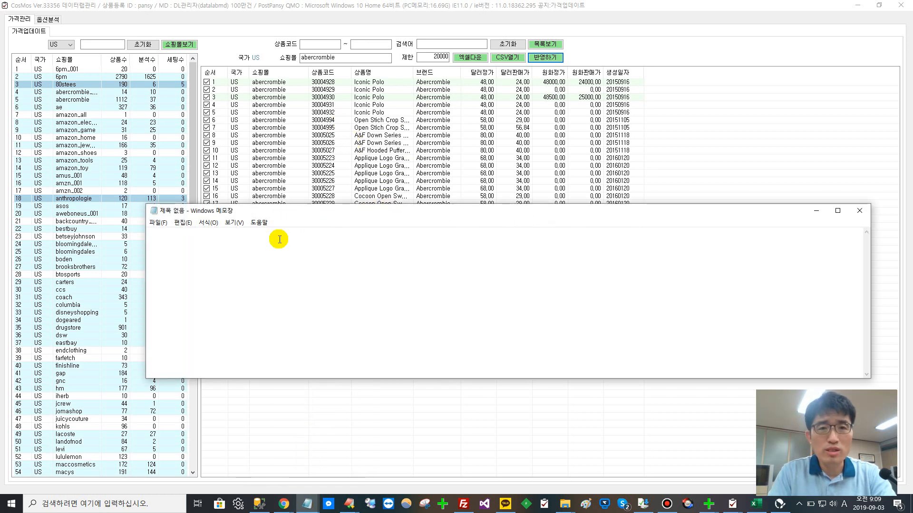
text(3000)
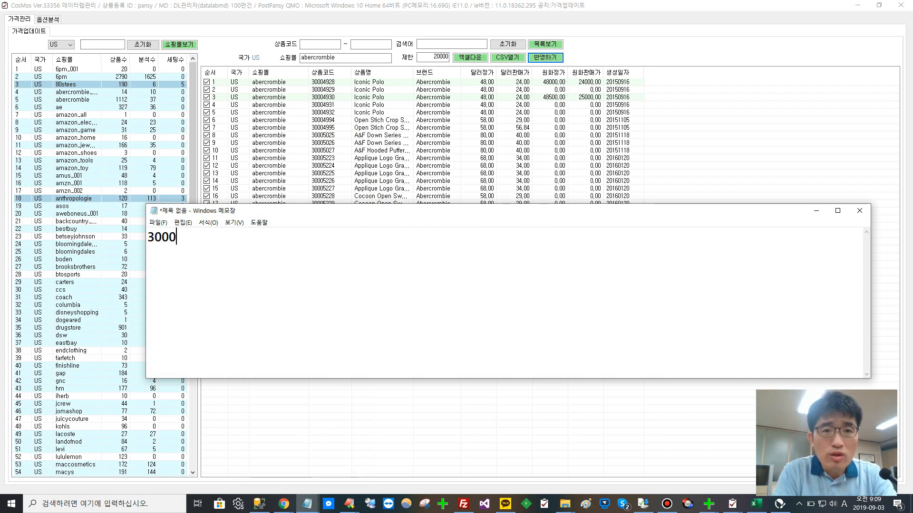
text(49)
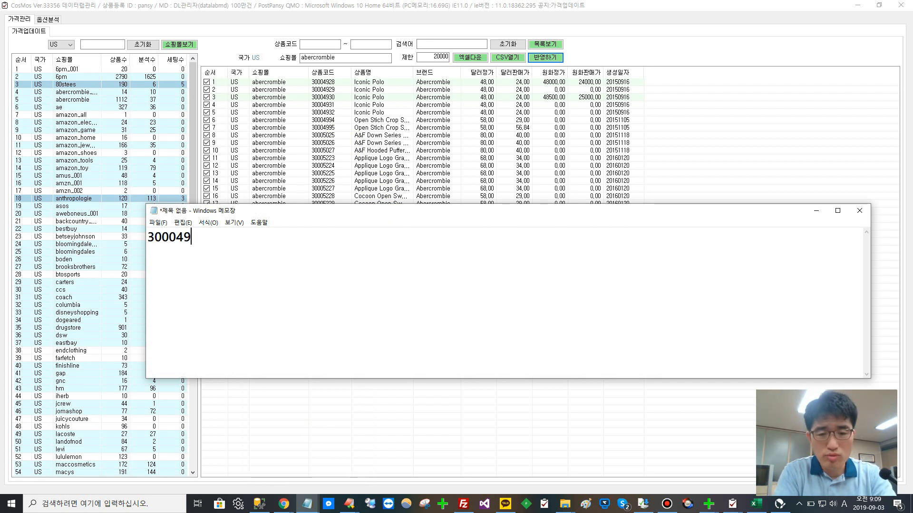
text(28)
drag(258, 232, 140, 250)
key(ctrl+c)
click(732, 505)
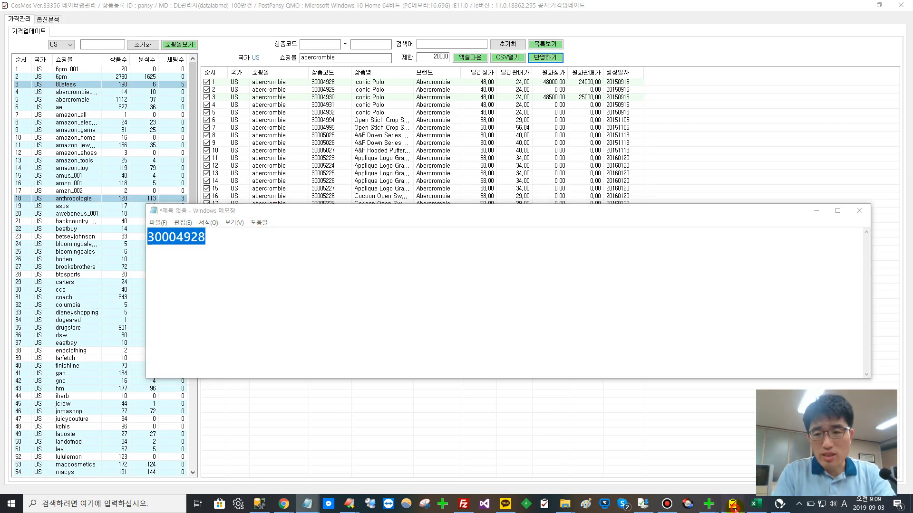
click(747, 458)
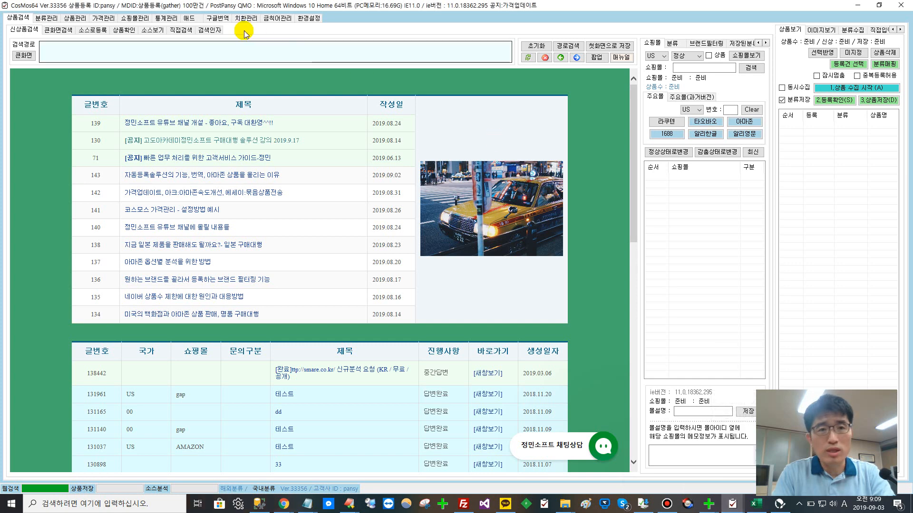
Search 상품정보검색 for code 30004928 (Iconic Polo, 48.00/24.00), then uncheck it and clear 시작코드.
click(83, 21)
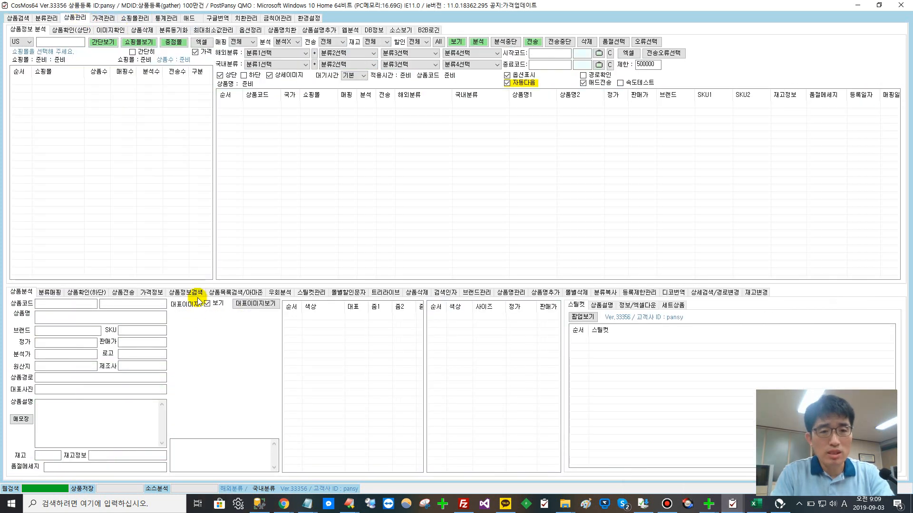
click(192, 293)
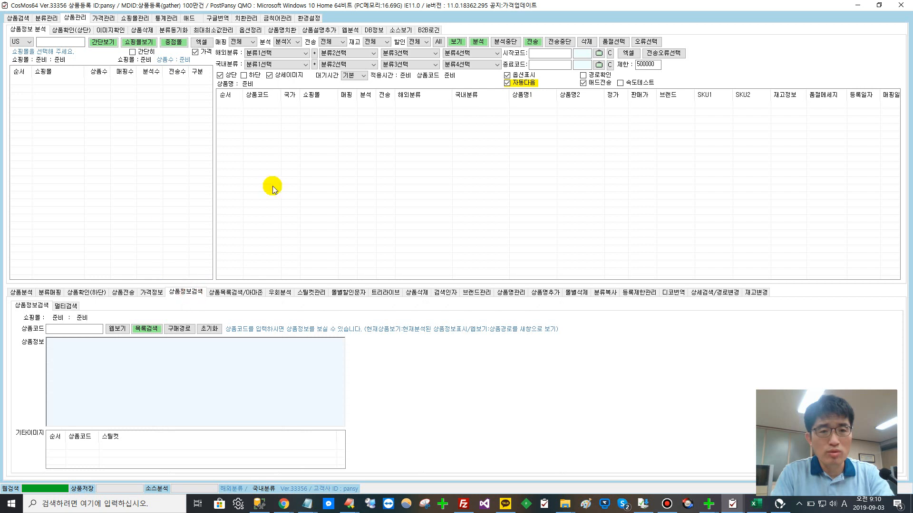
click(83, 327)
key(ctrl+v)
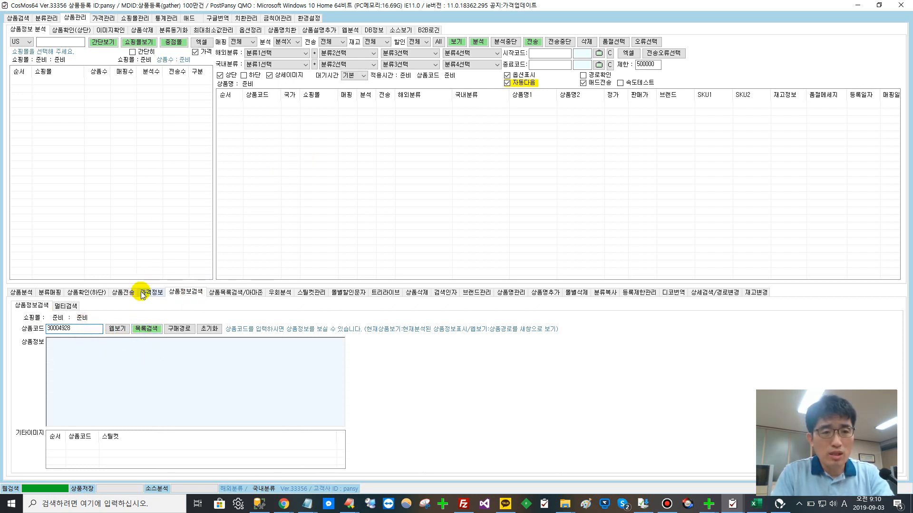
click(148, 332)
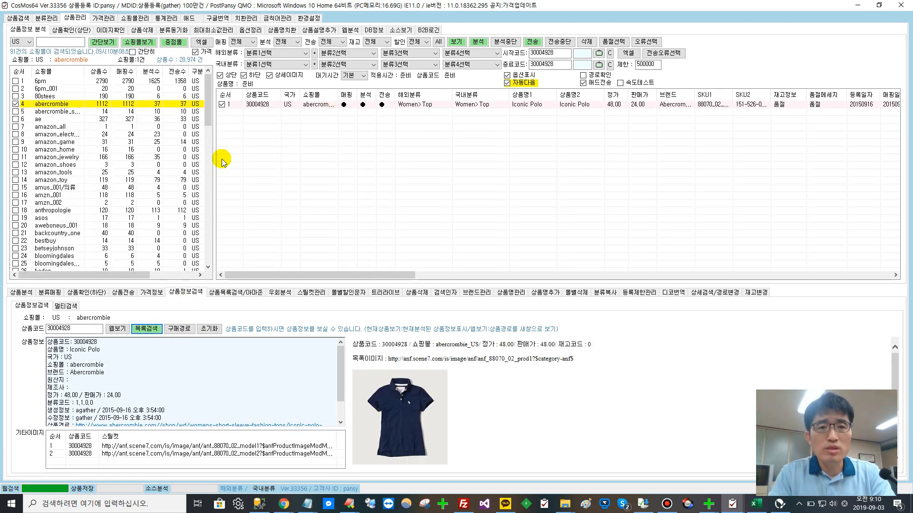
click(221, 105)
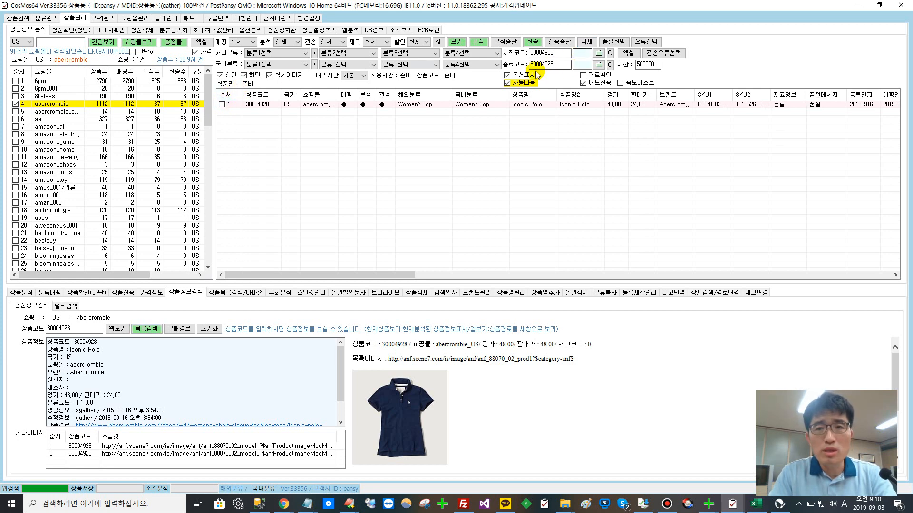
click(610, 54)
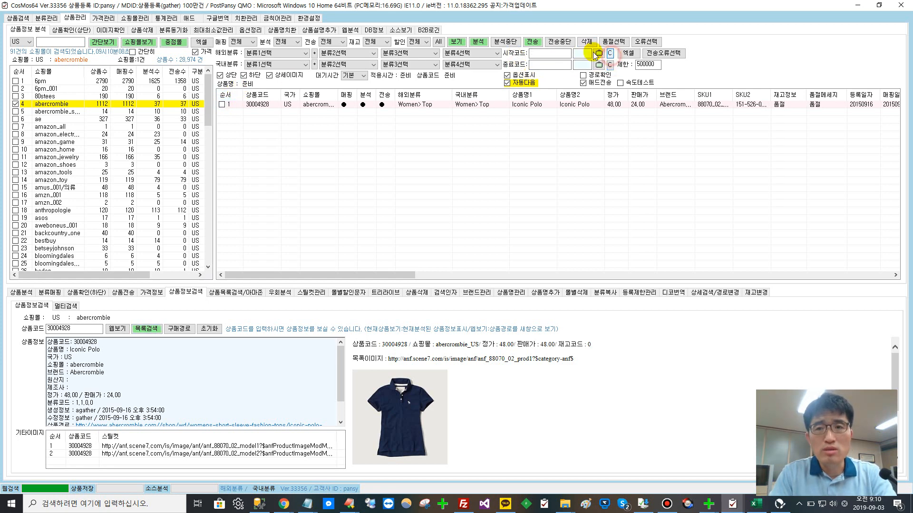
Reload the abercrombie list for all codes and return to the 가격관리 window showing 37 items.
click(460, 43)
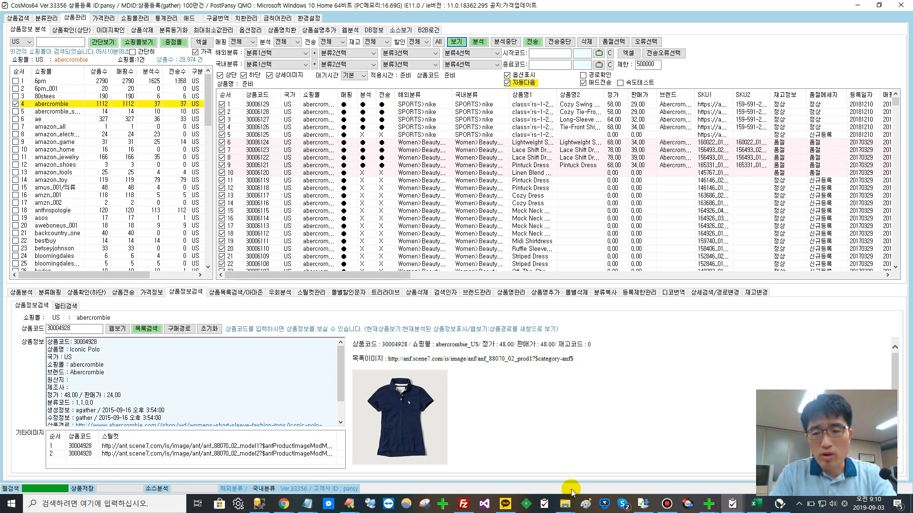
click(756, 505)
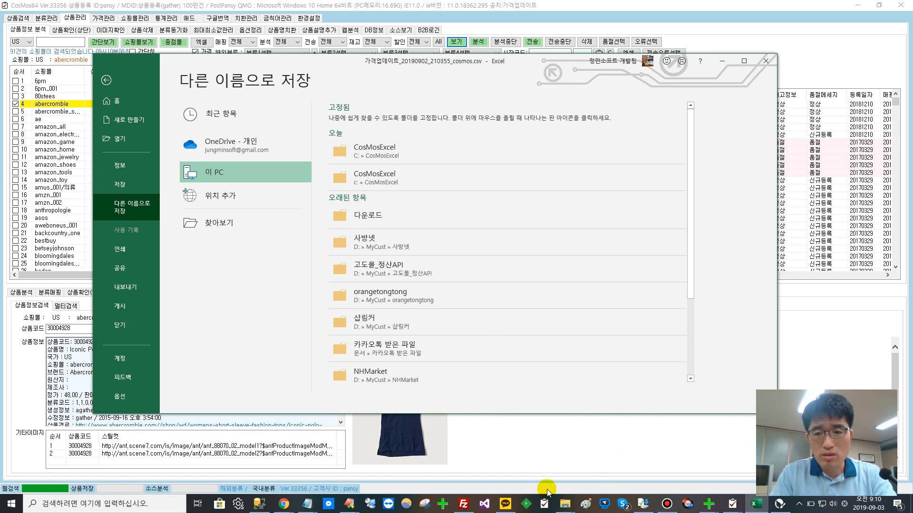
click(584, 455)
mouse_move(734, 507)
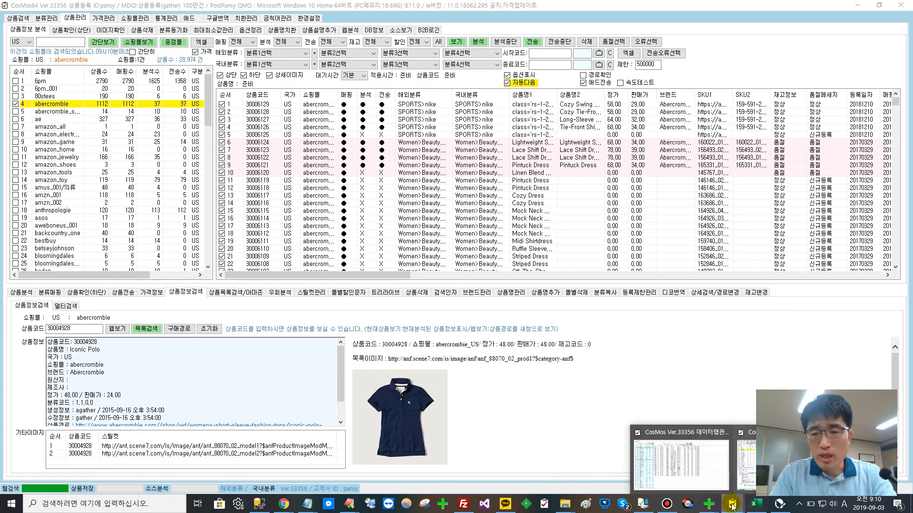
click(673, 458)
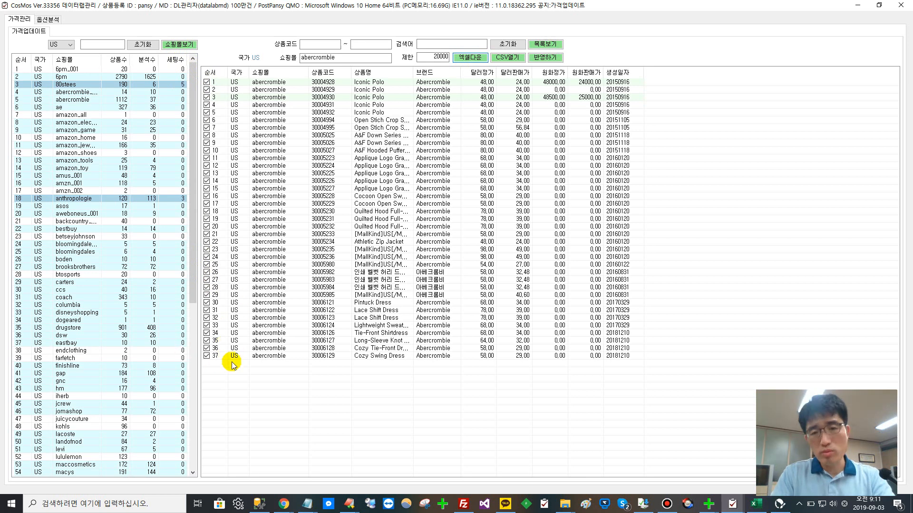
Export the 37 abercrombie price rows to Excel as 가격업데이트_20190903_091110.xlsx.
click(471, 57)
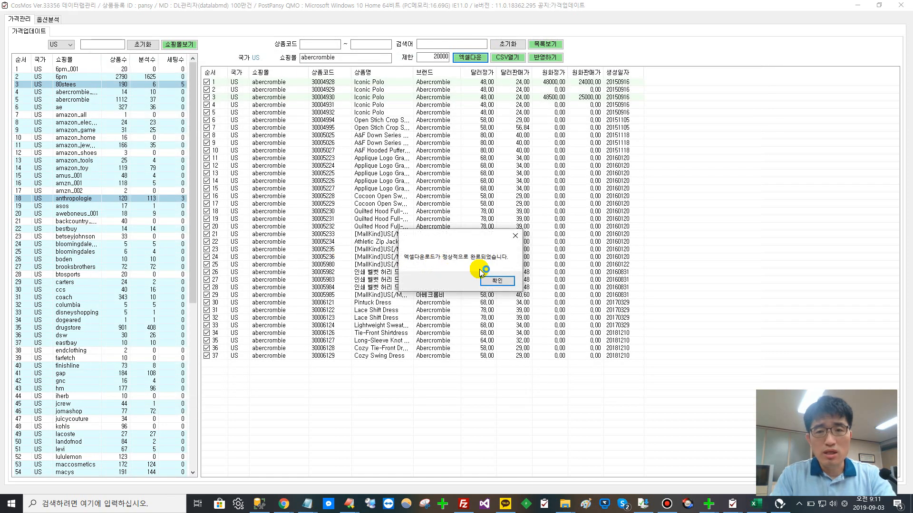
click(487, 281)
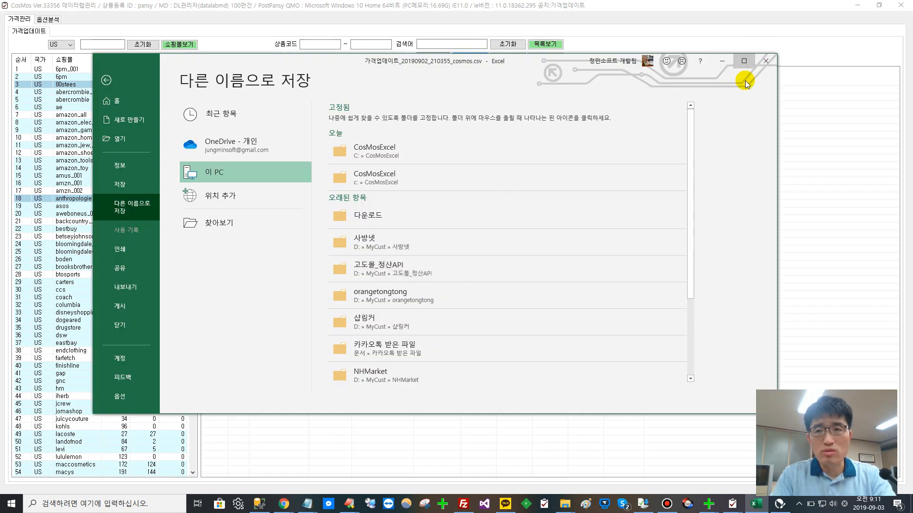
click(765, 62)
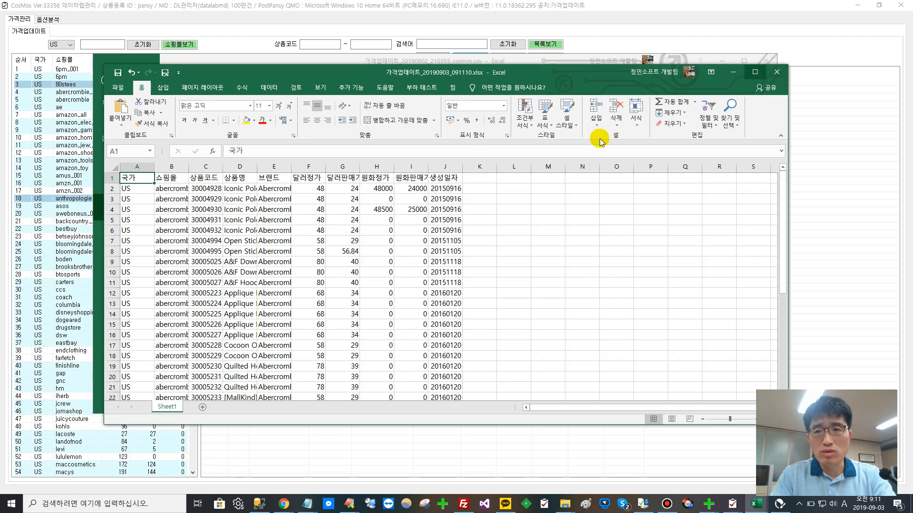
Set Cozy Swing Dress (row 38) to won list price 58000 and sale price 29500.
scroll(481, 261, down, 10)
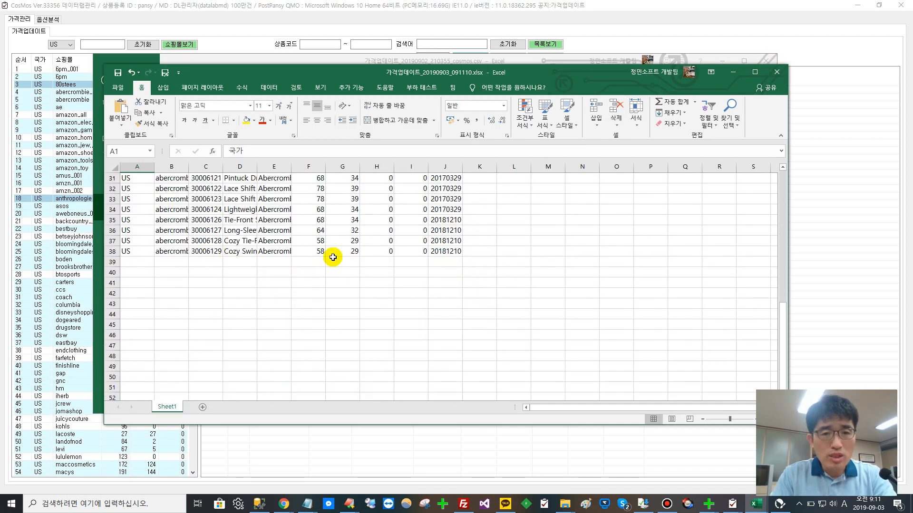
click(378, 251)
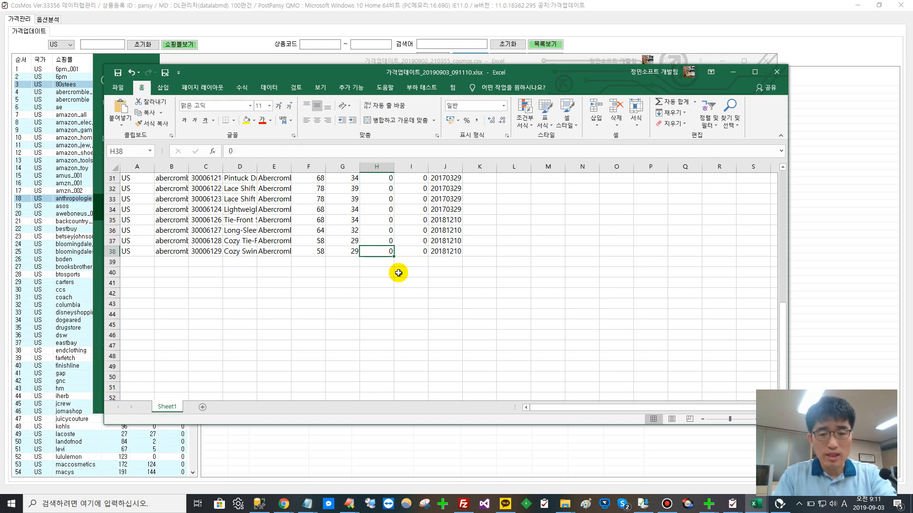
text(58000)
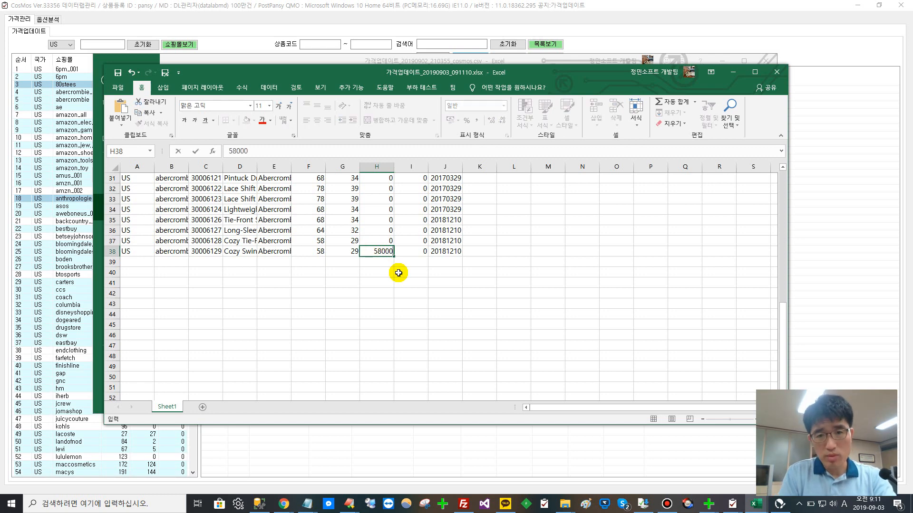
key(Tab)
text(2)
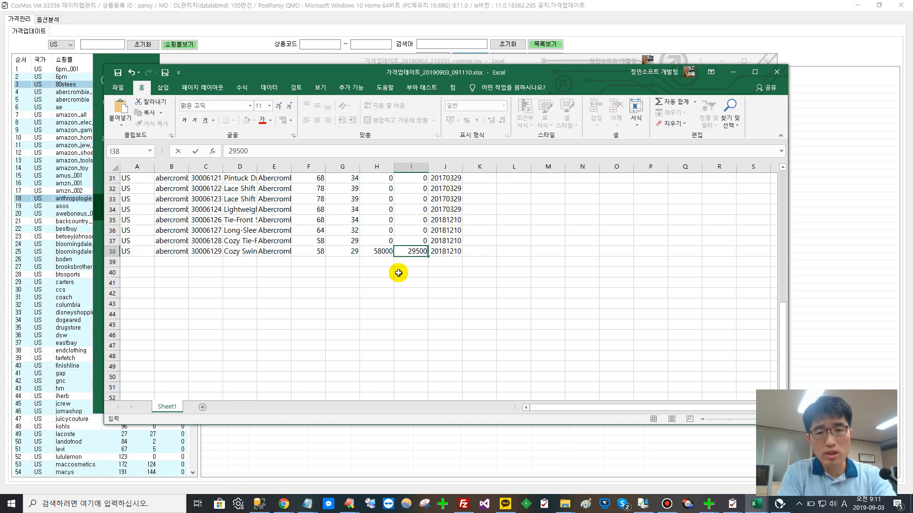
click(118, 88)
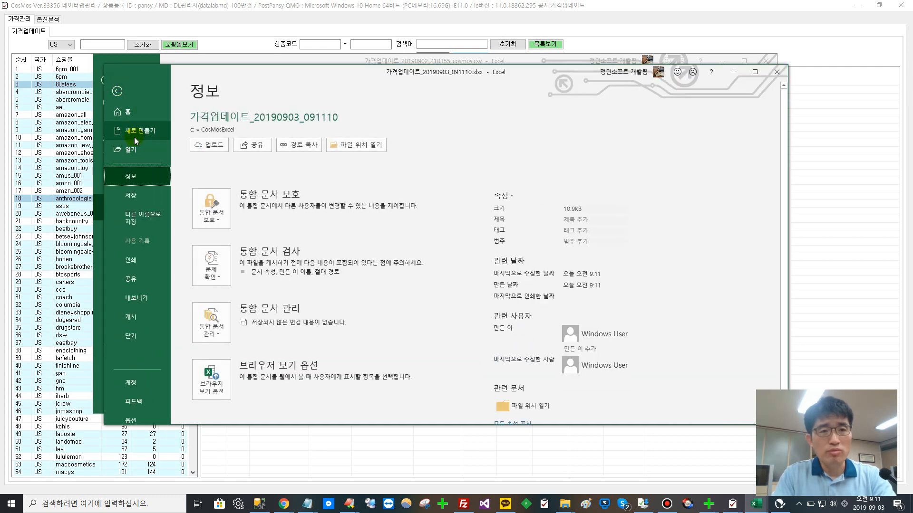
In Save As, choose the CosMosExcel folder and CSV UTF-8 type, reusing the 210355_csv file name.
click(142, 218)
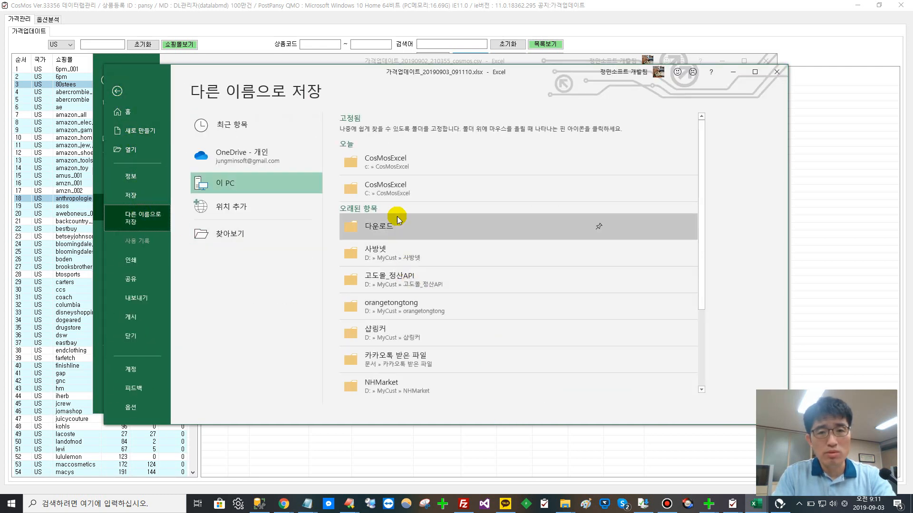
click(379, 172)
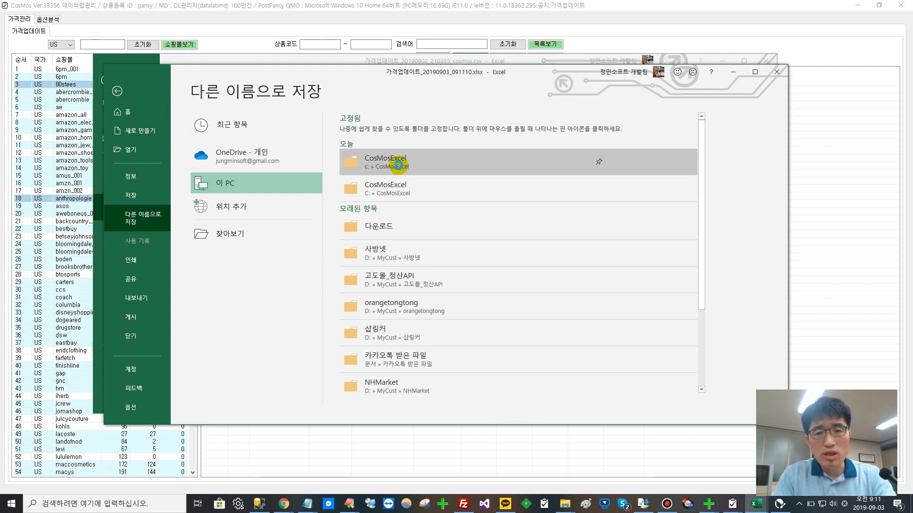
click(305, 171)
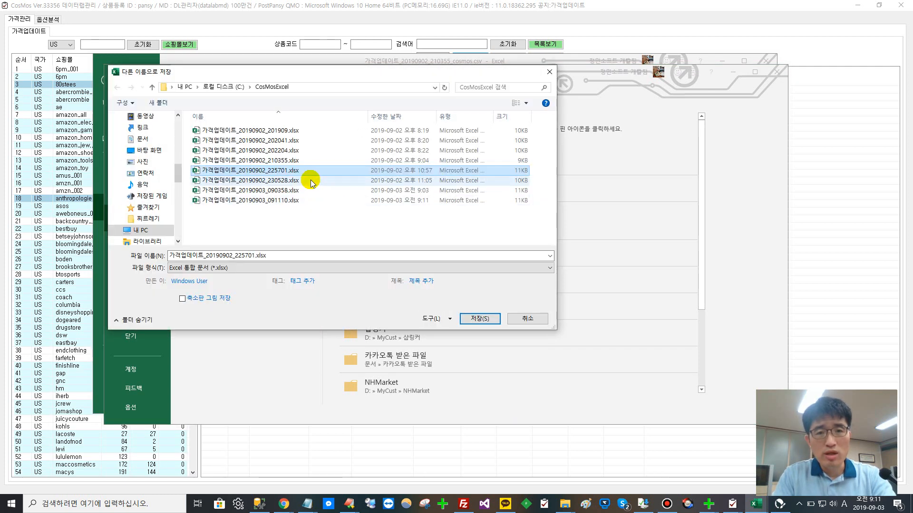
click(267, 269)
click(276, 309)
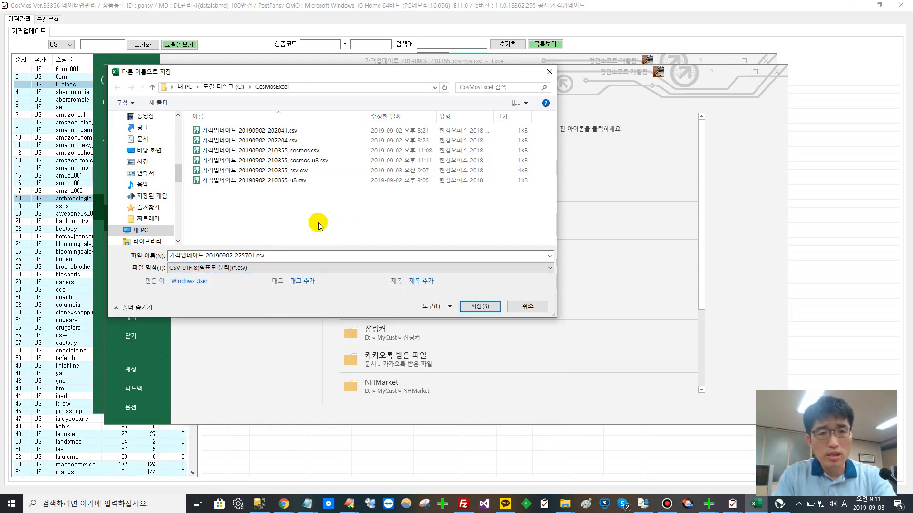
click(298, 171)
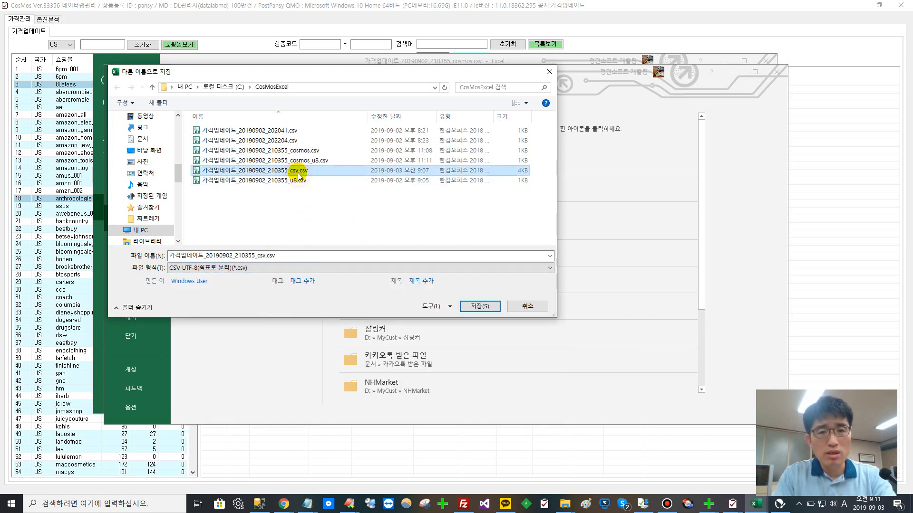
click(298, 172)
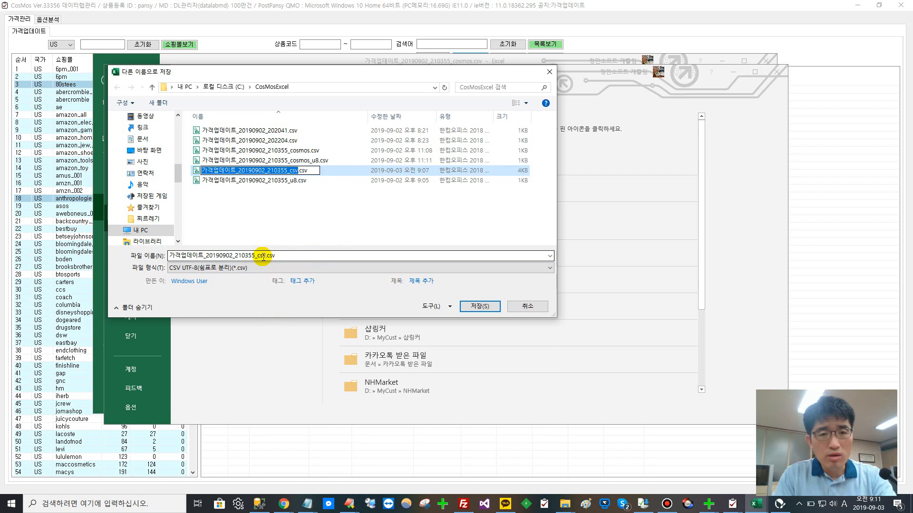
Save as 가격업데이트_20190902_210355_csv_001.csv and keep the CSV format.
click(266, 256)
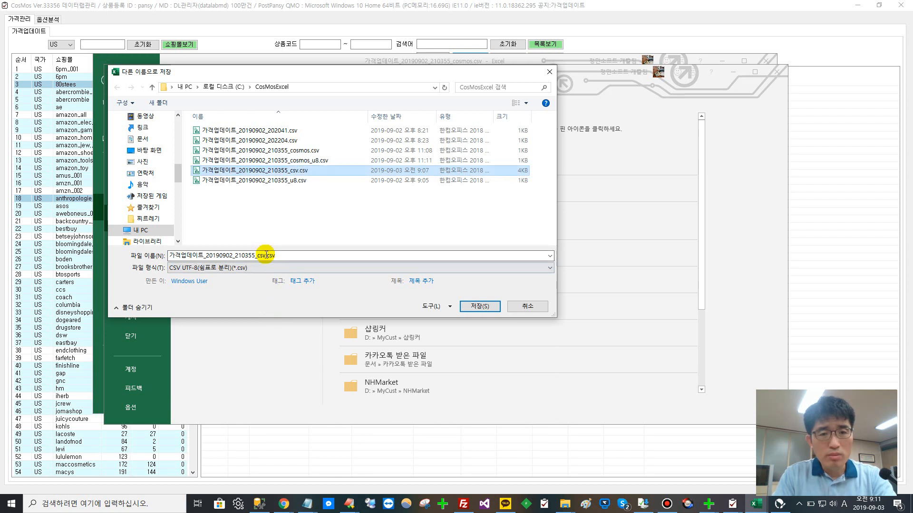
double_click(265, 256)
click(265, 255)
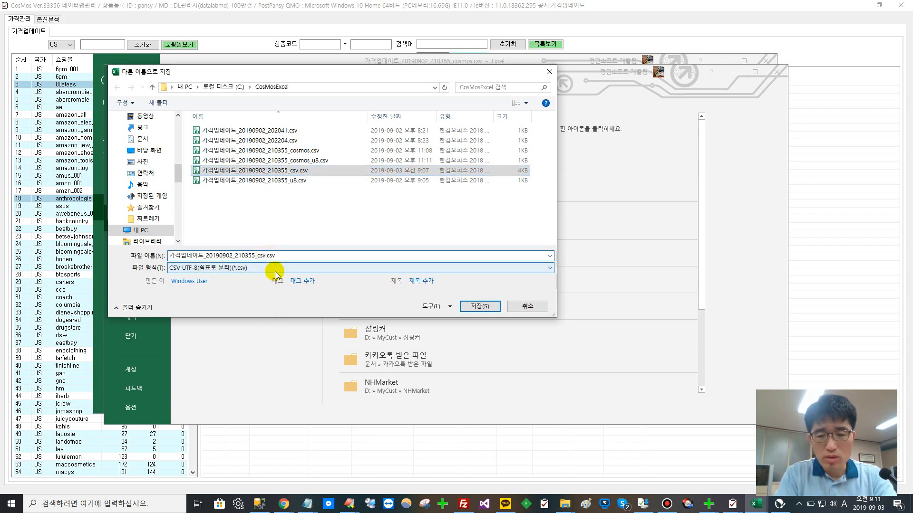
text(_001)
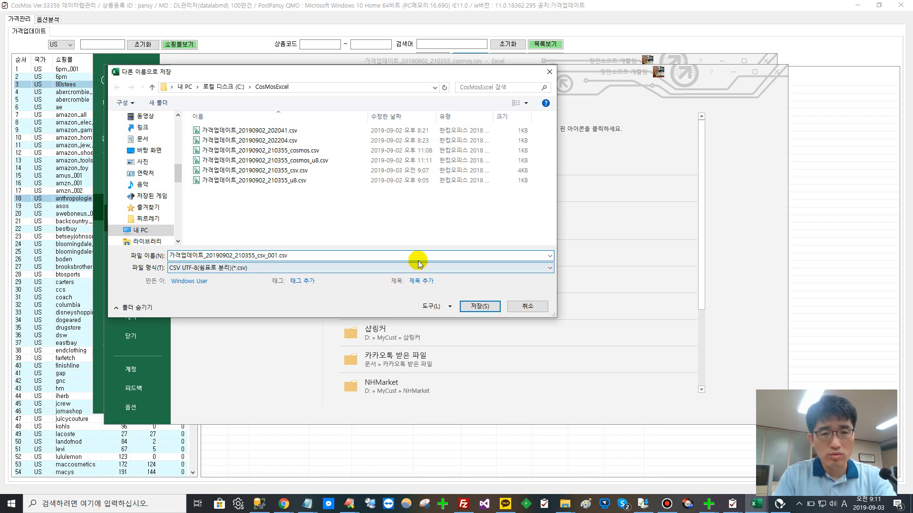
click(289, 257)
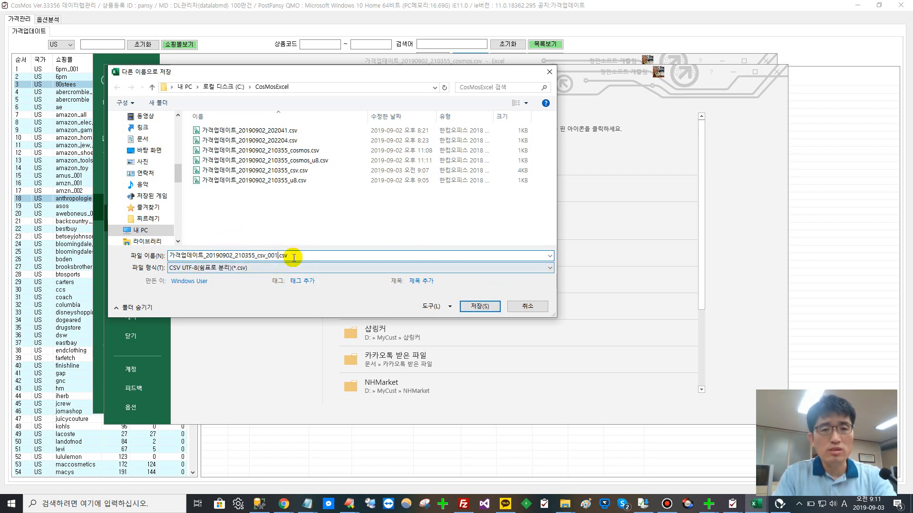
drag(278, 258, 159, 257)
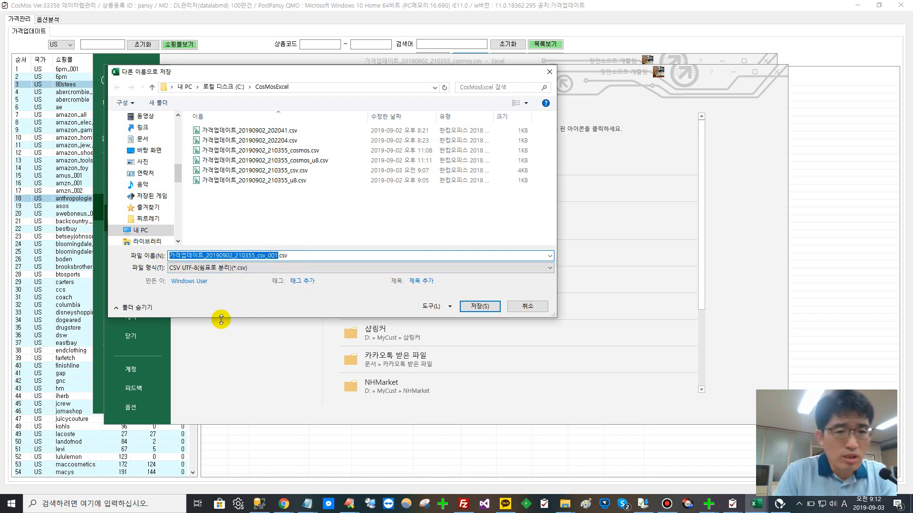
click(486, 309)
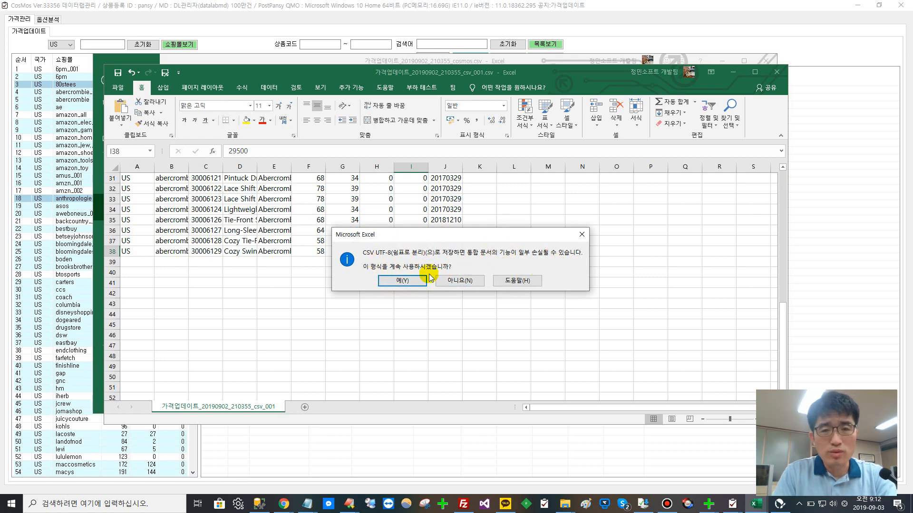
click(404, 281)
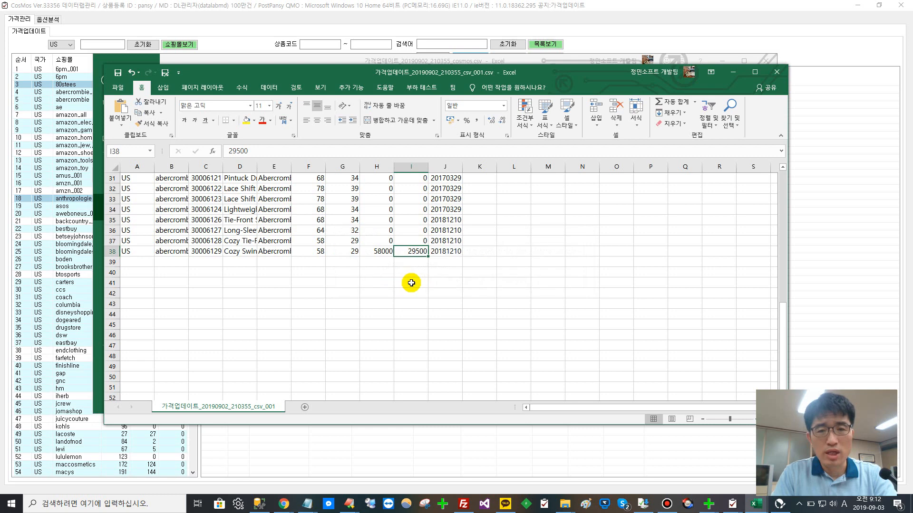
Dismiss CosMos's Excel download message and start a new Notepad window.
click(835, 204)
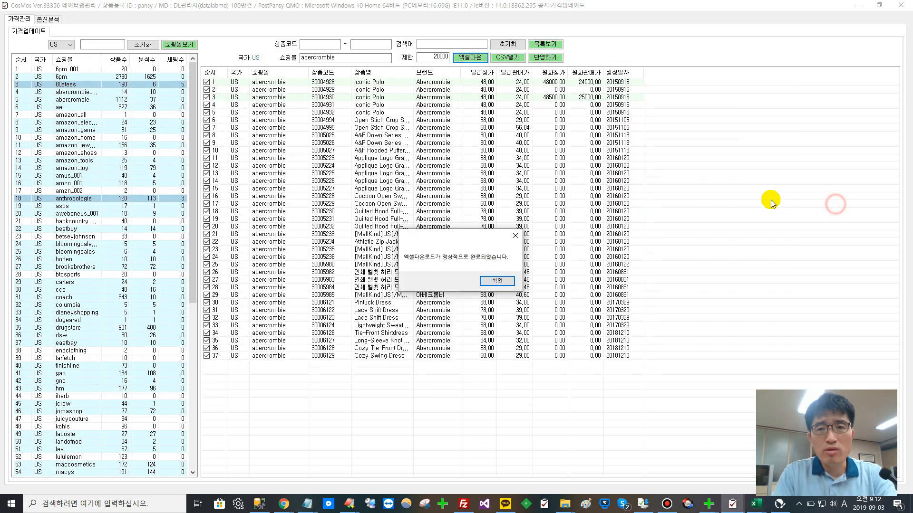
click(494, 284)
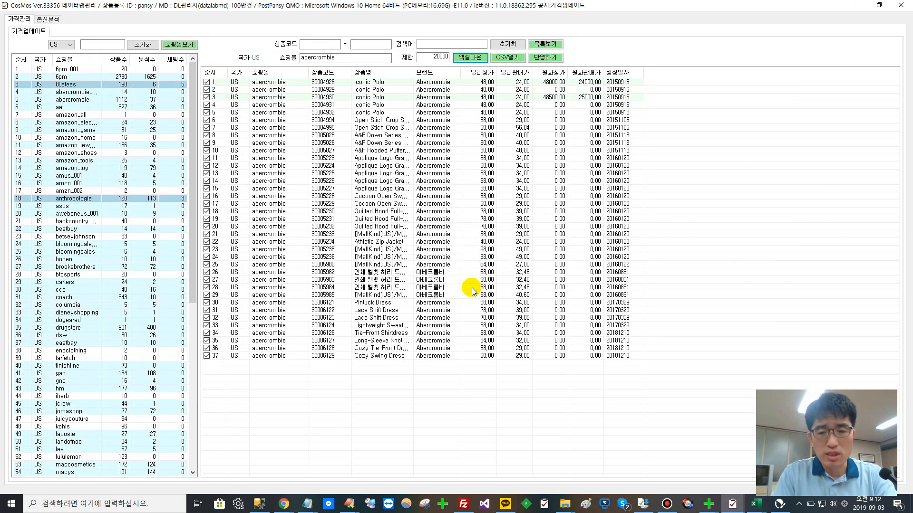
click(306, 510)
right_click(305, 510)
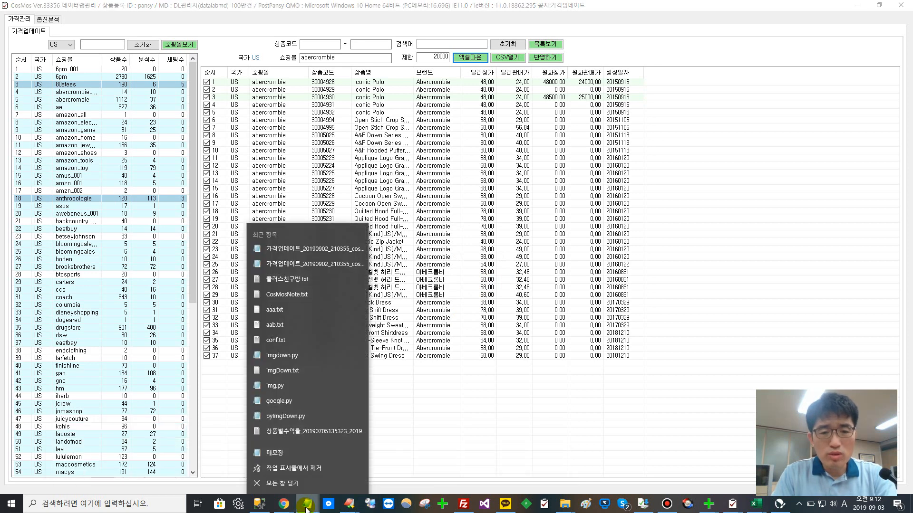
click(295, 454)
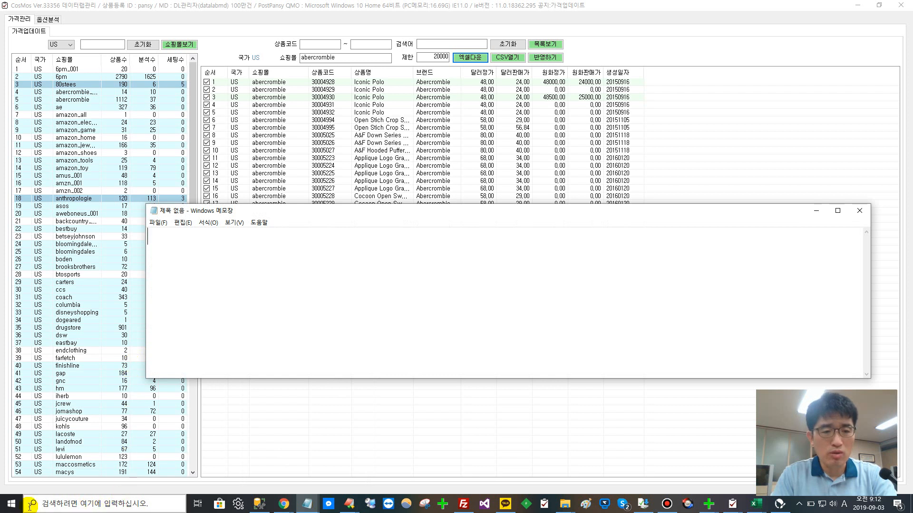
Open 가격업데이트_20190902_210355_csv_001.csv from C:\CosMosExcel, showing all file types.
click(157, 222)
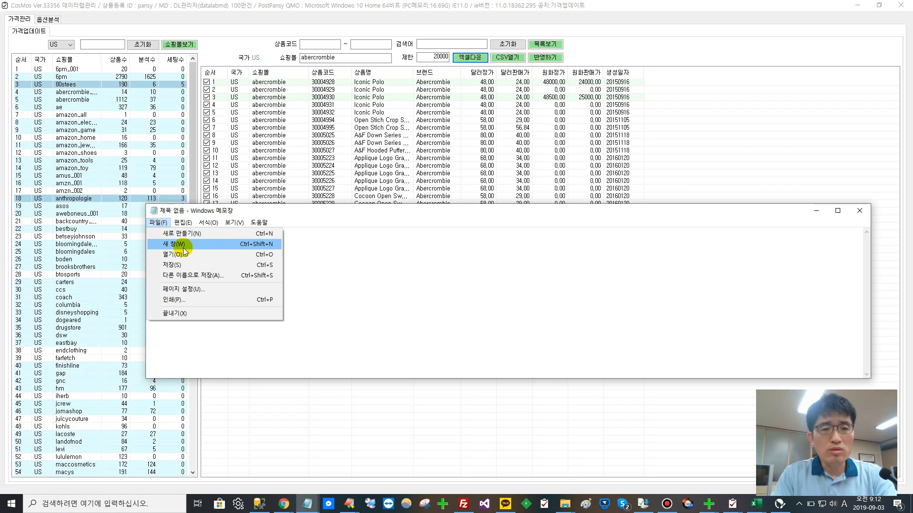
click(207, 258)
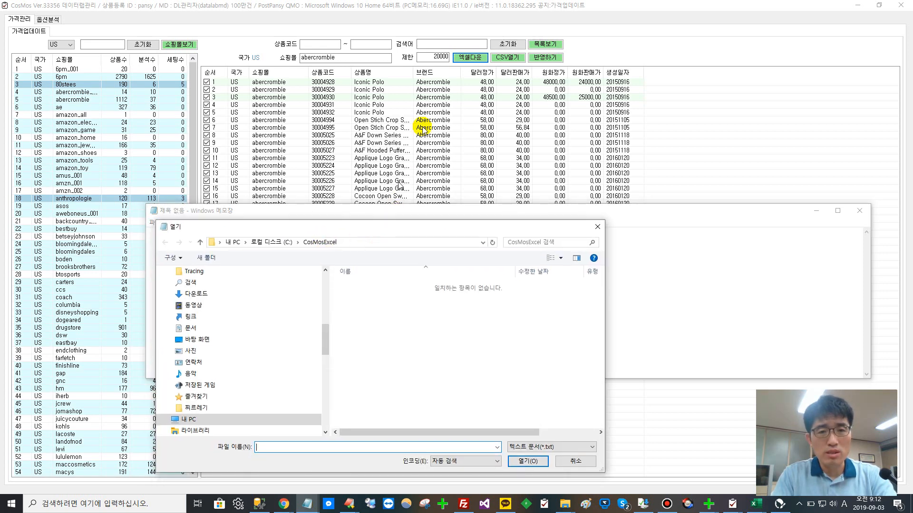
drag(360, 232, 289, 311)
click(295, 305)
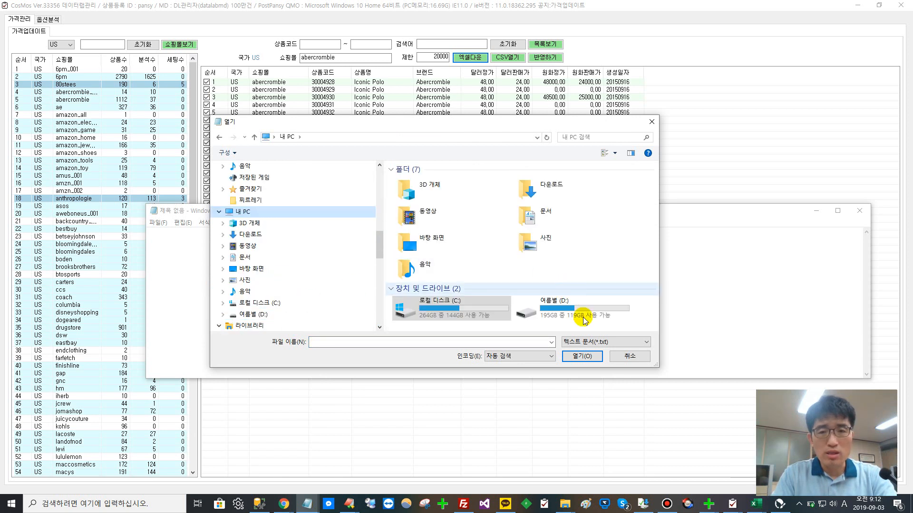
double_click(475, 309)
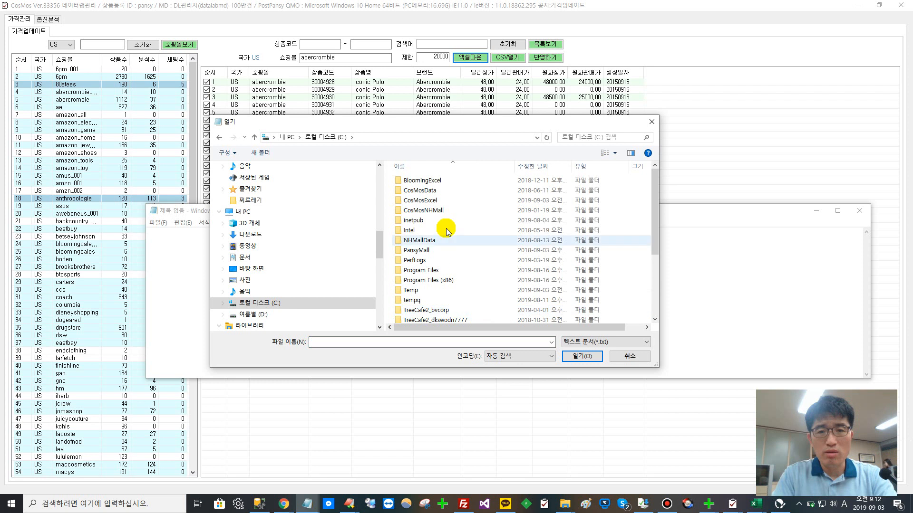
click(429, 202)
double_click(430, 201)
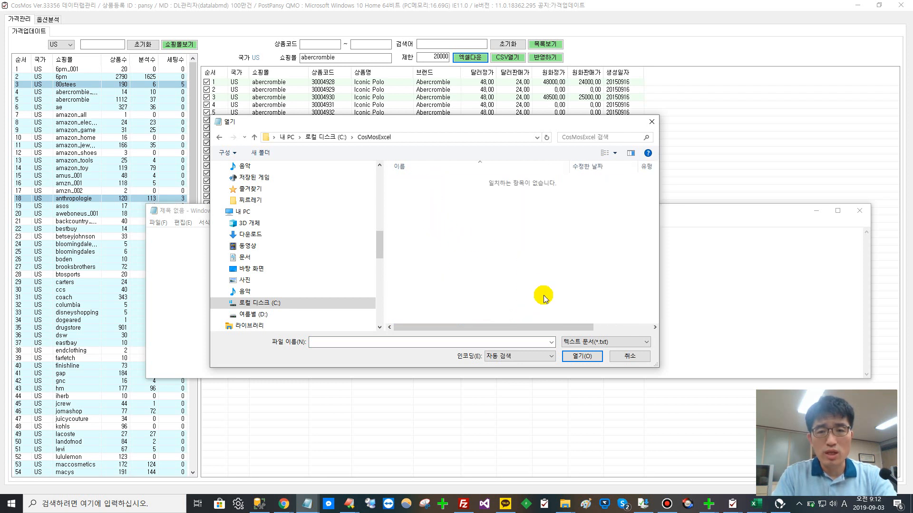
click(580, 342)
click(580, 359)
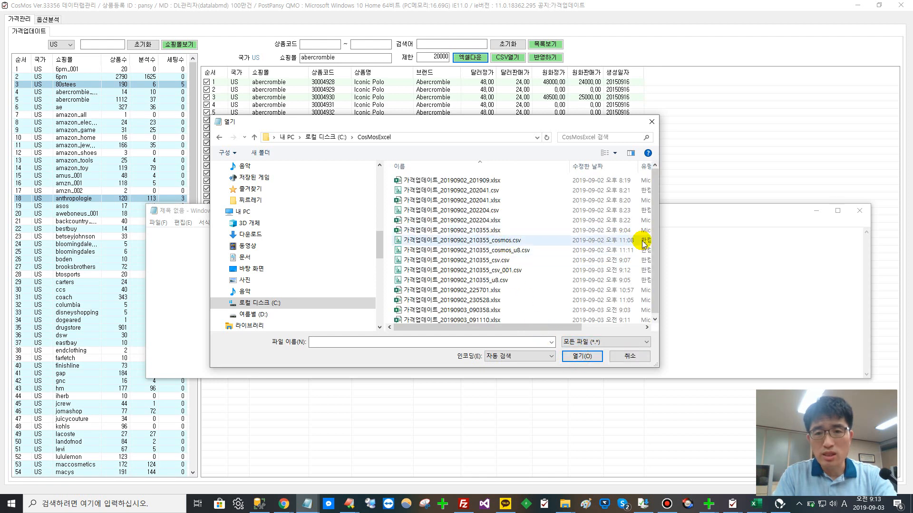
double_click(513, 269)
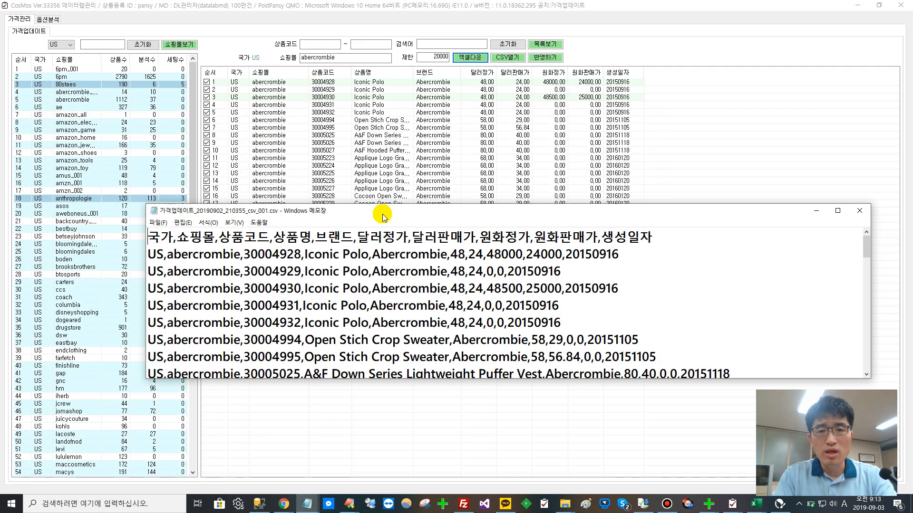
Maximize Notepad and bring up its Save As dialog.
double_click(382, 215)
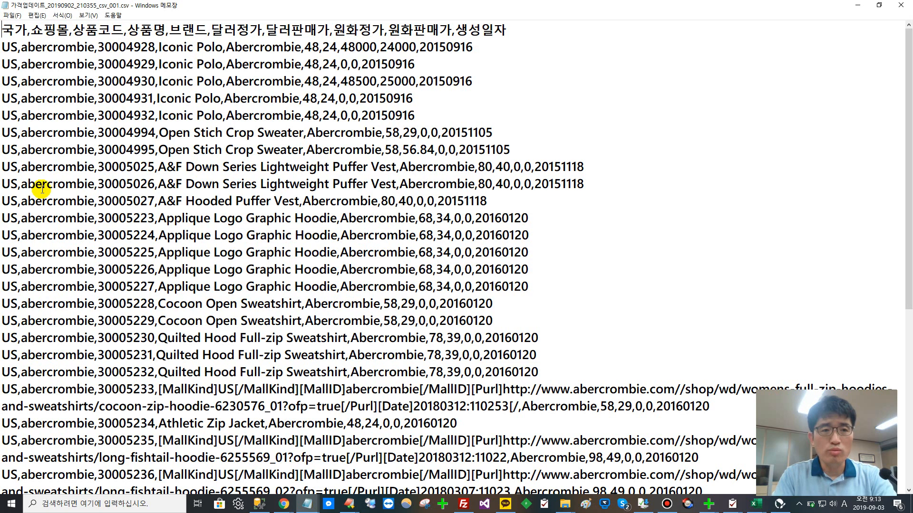
click(12, 15)
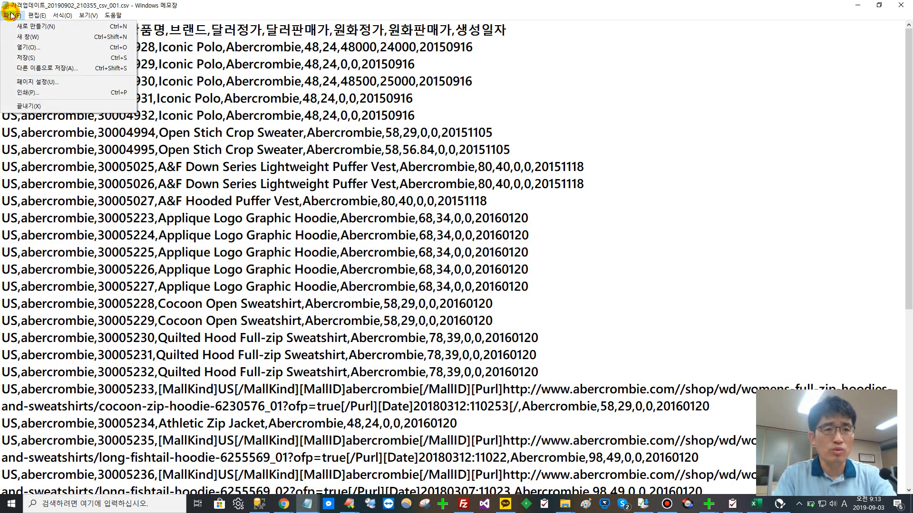
click(25, 69)
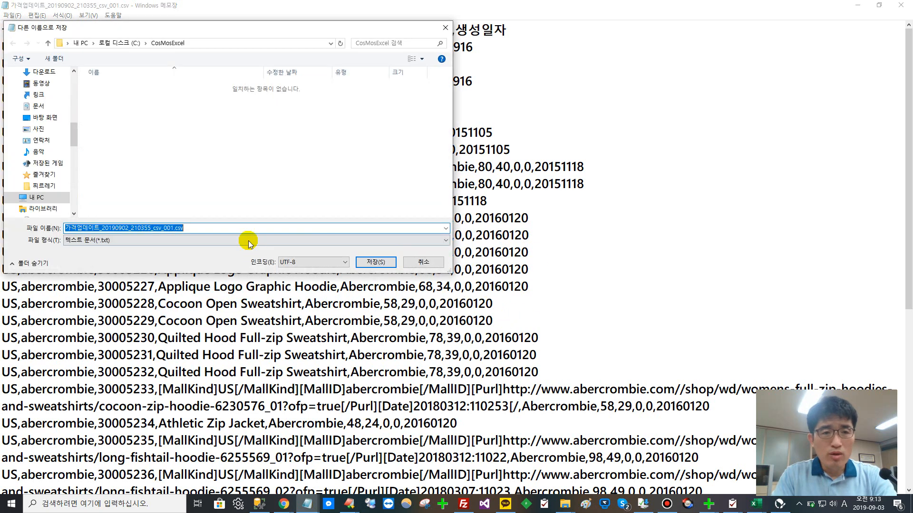
Try the file-type options and settle the save encoding on UTF-8.
click(114, 241)
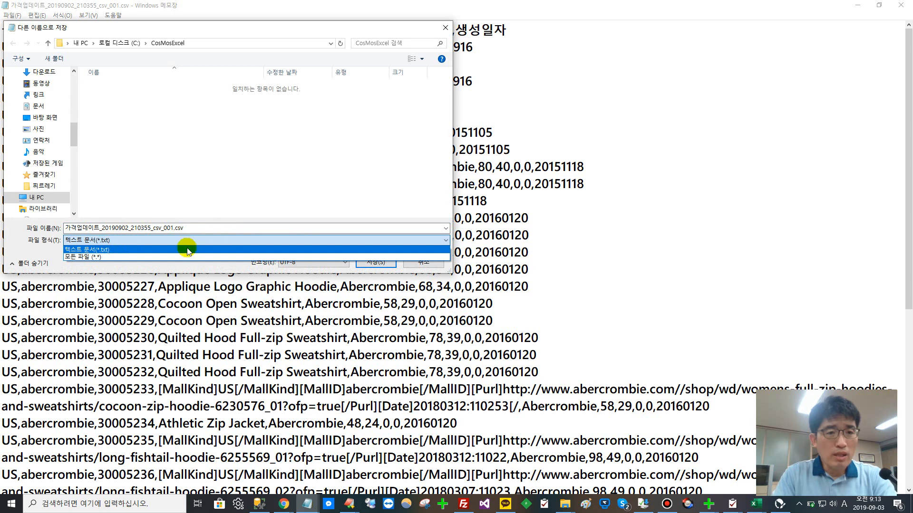
click(204, 237)
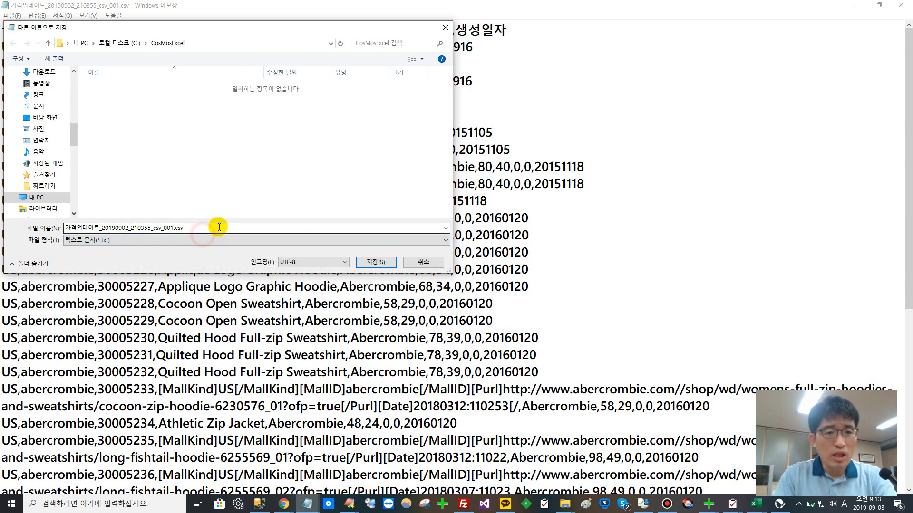
click(446, 228)
click(445, 229)
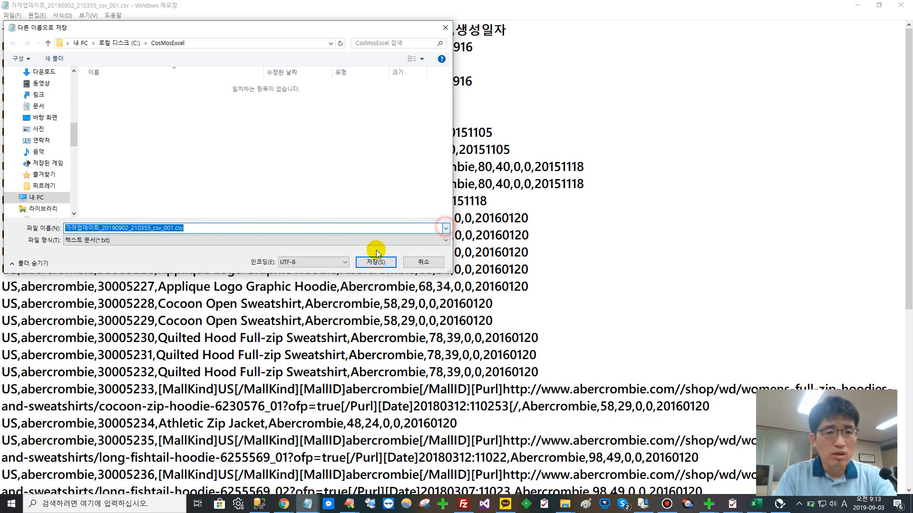
click(436, 240)
click(134, 260)
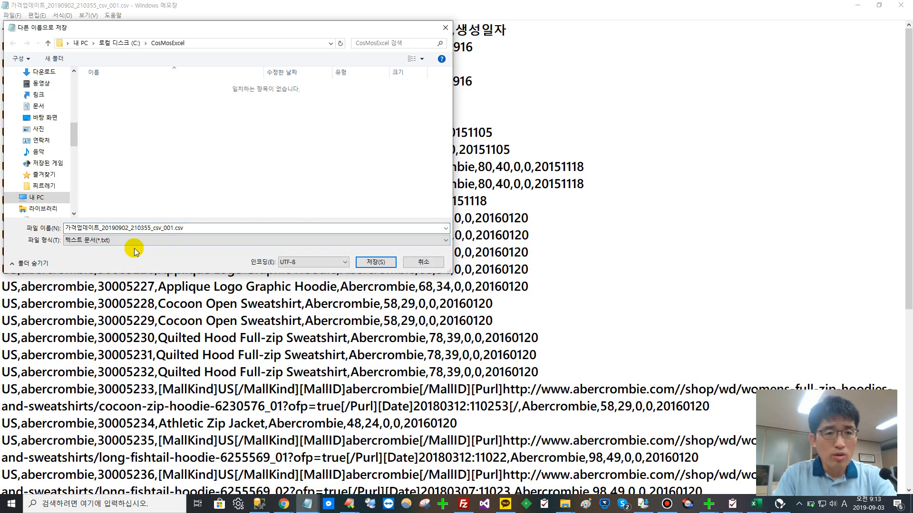
click(135, 241)
click(101, 249)
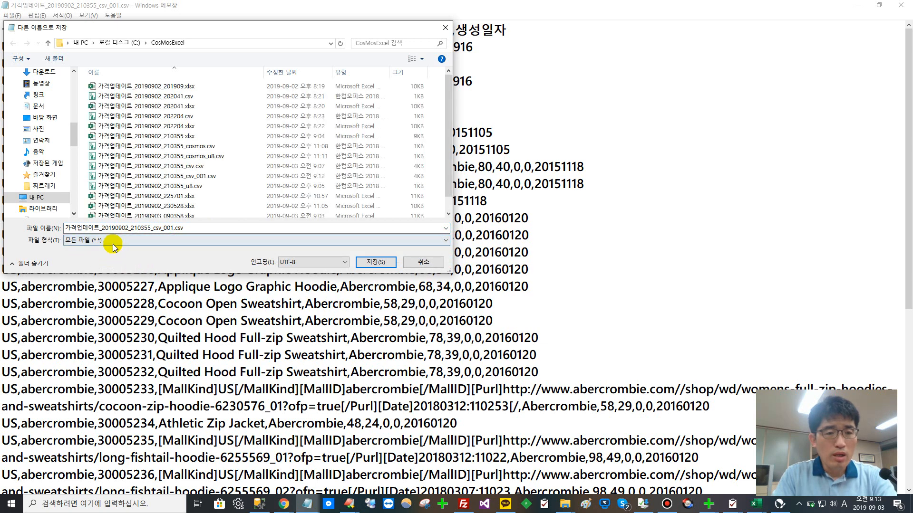
click(113, 243)
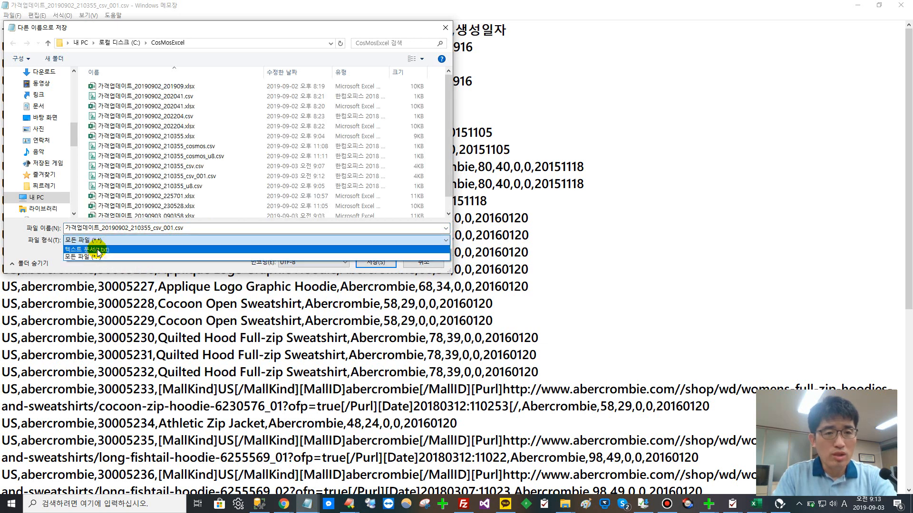
click(98, 250)
click(195, 228)
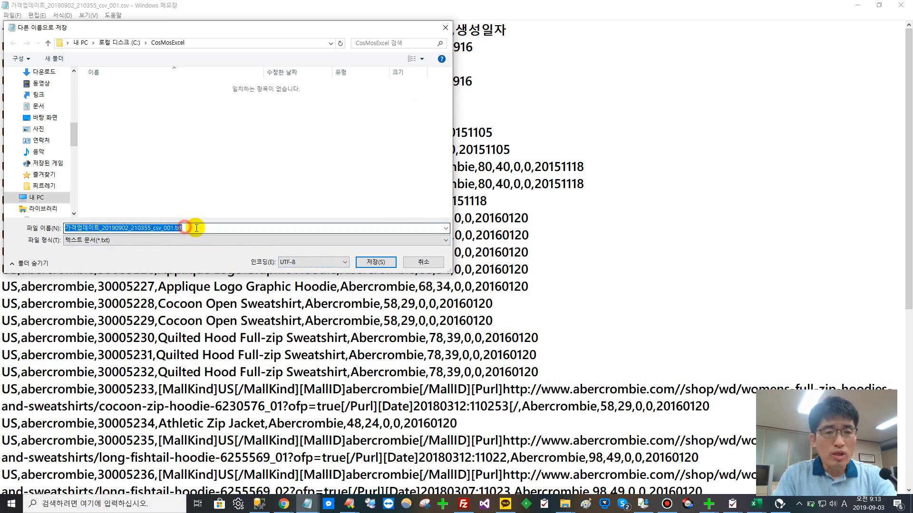
click(196, 228)
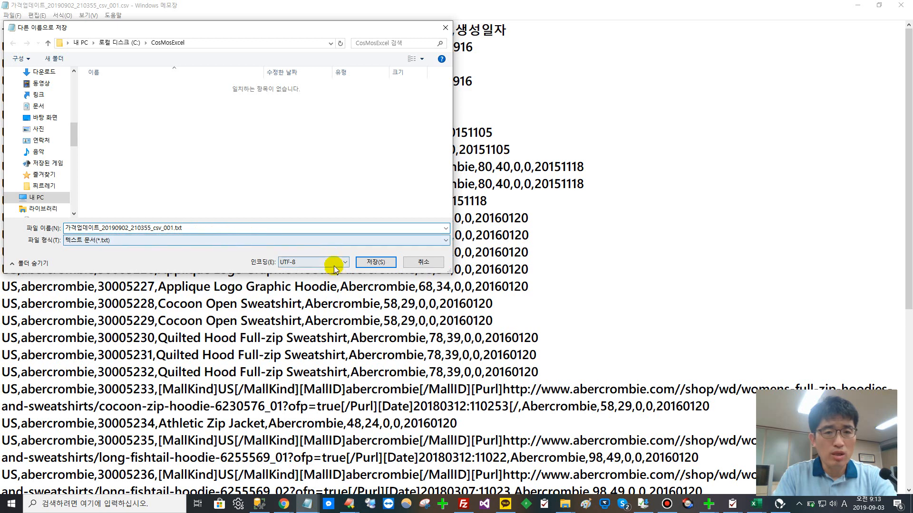
click(295, 262)
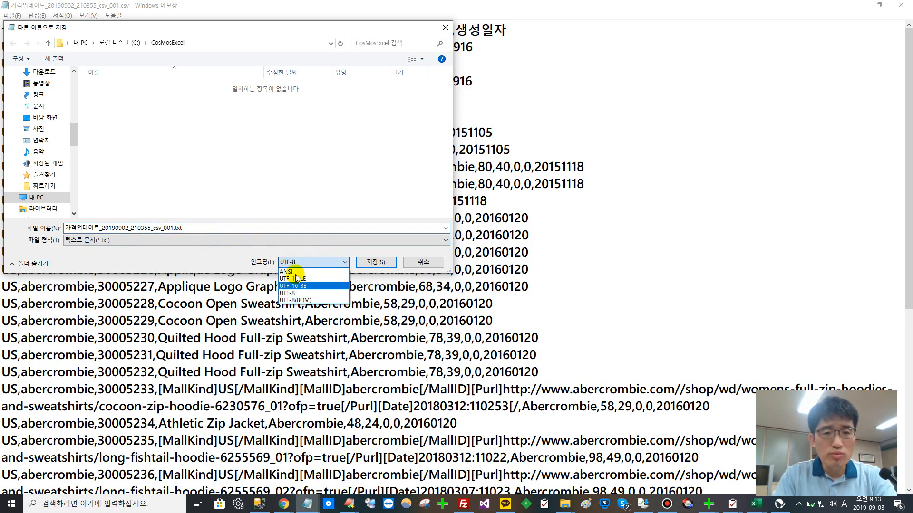
click(295, 272)
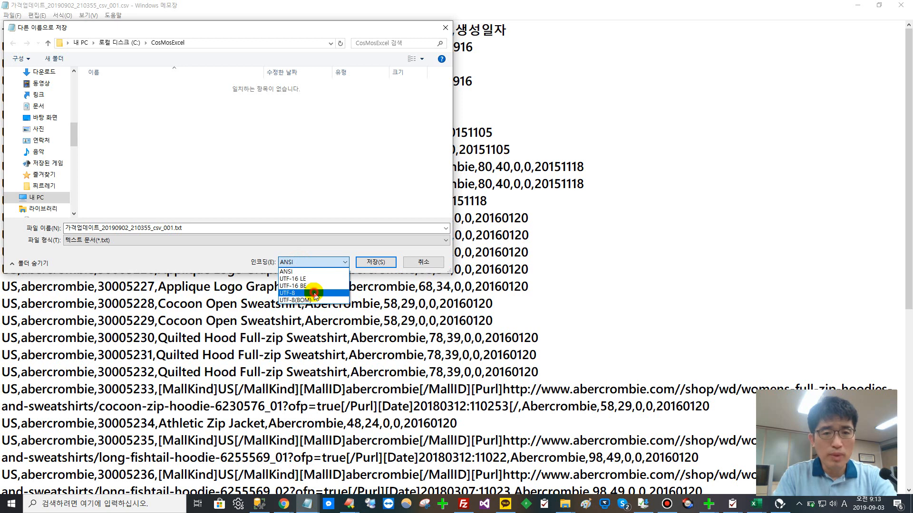
click(314, 293)
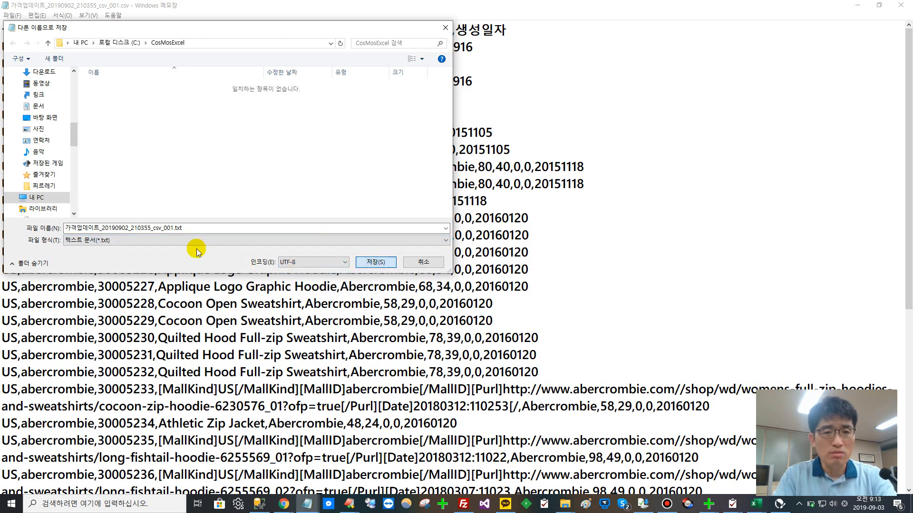
Save as 가격업데이트_20190902_210355_csv_002.csv with file type All Files (*.*).
double_click(173, 228)
click(173, 229)
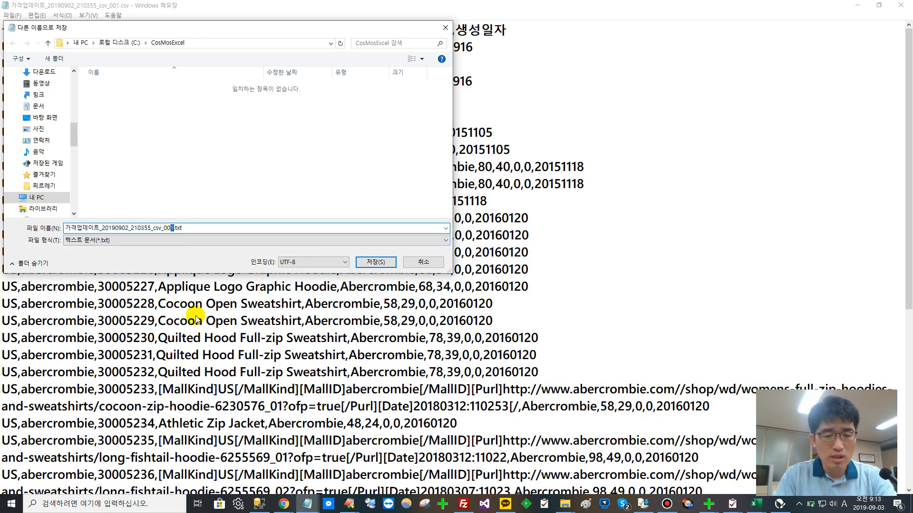
text(2)
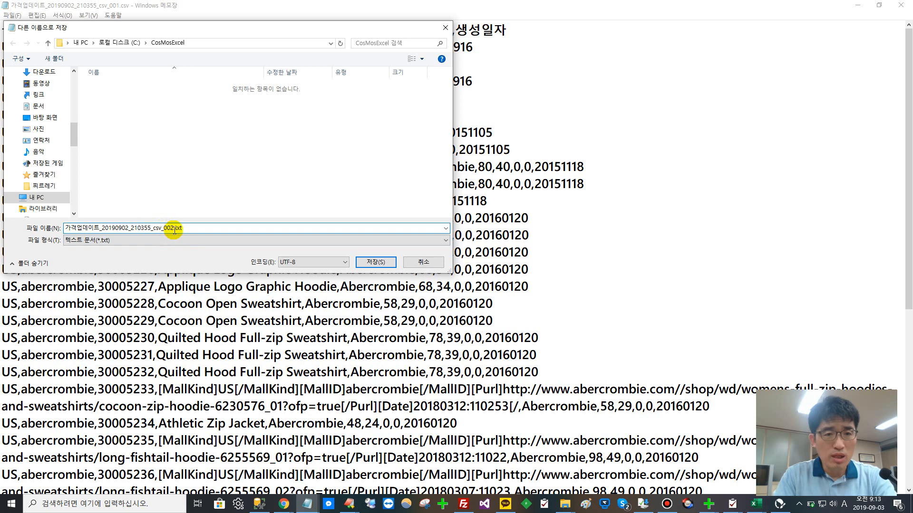
drag(181, 228, 206, 236)
click(210, 230)
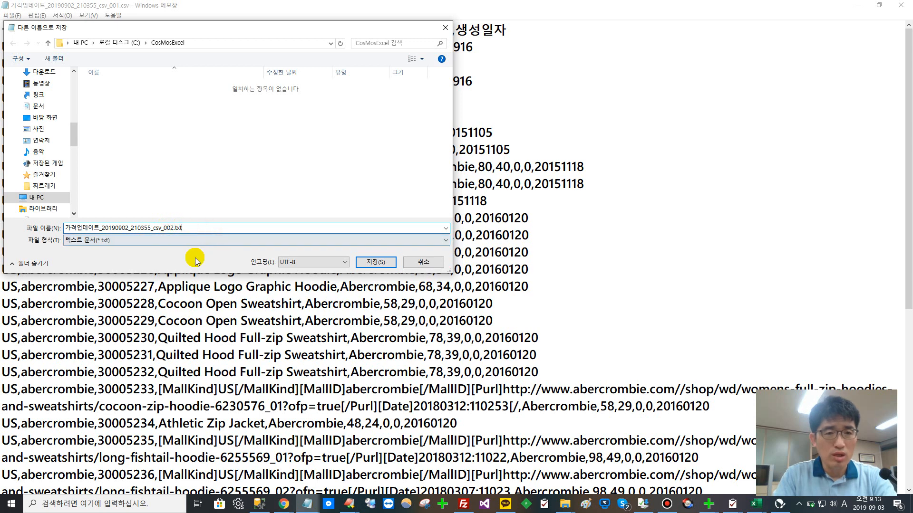
click(128, 244)
click(123, 252)
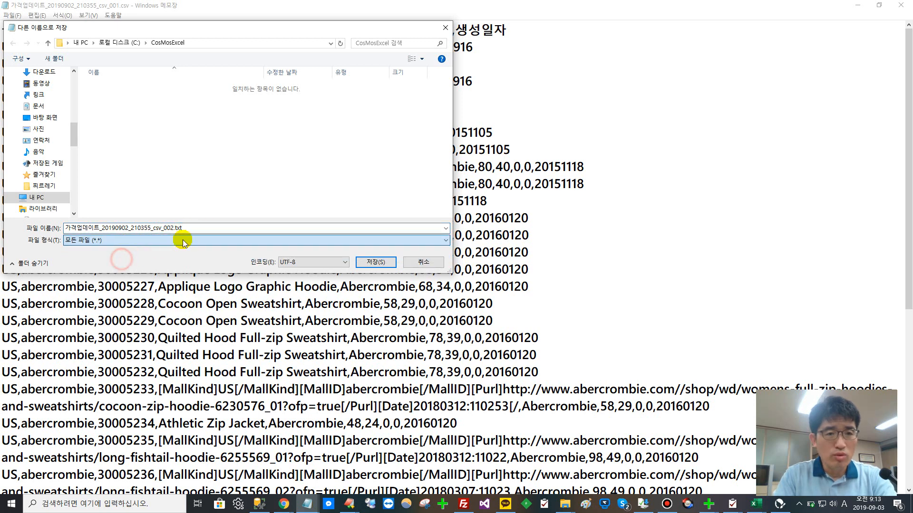
click(218, 230)
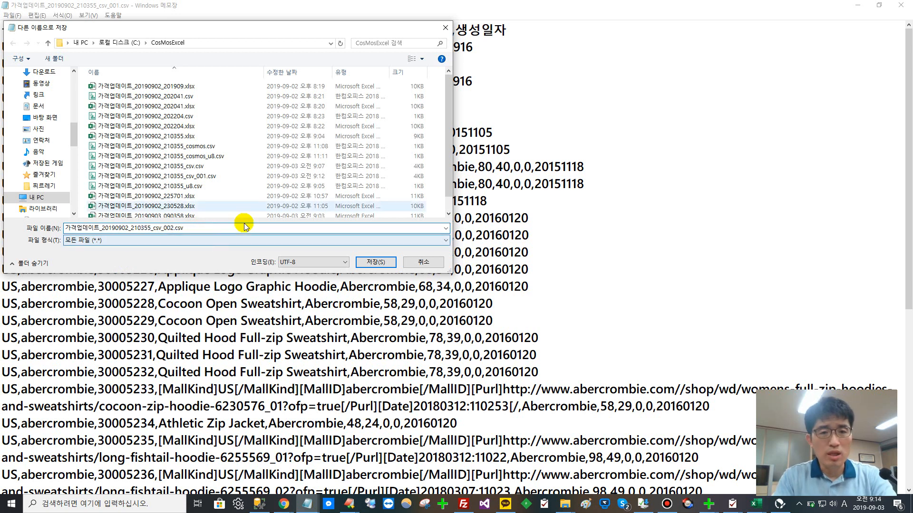
click(375, 262)
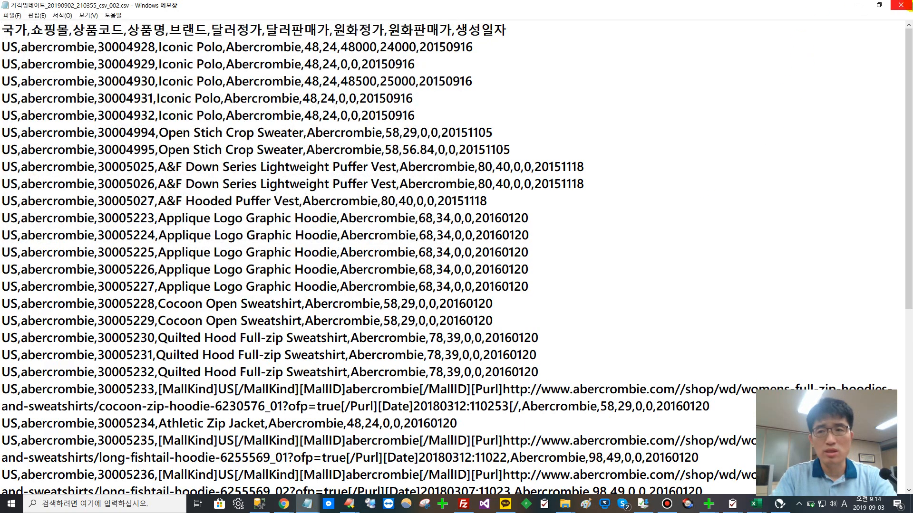
Close Notepad, load csv_002.csv via CSV열기, and apply its prices, including 58000/29500 for Cozy Swing Dress.
click(901, 6)
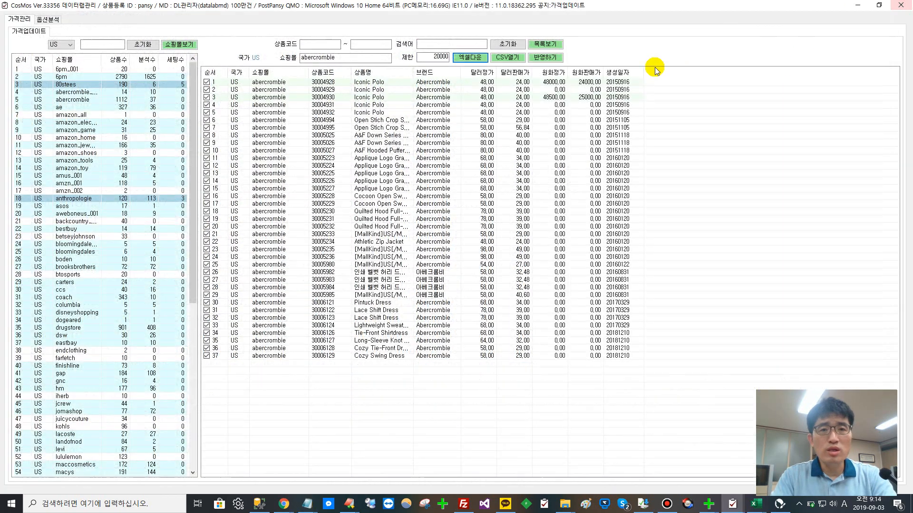
click(514, 57)
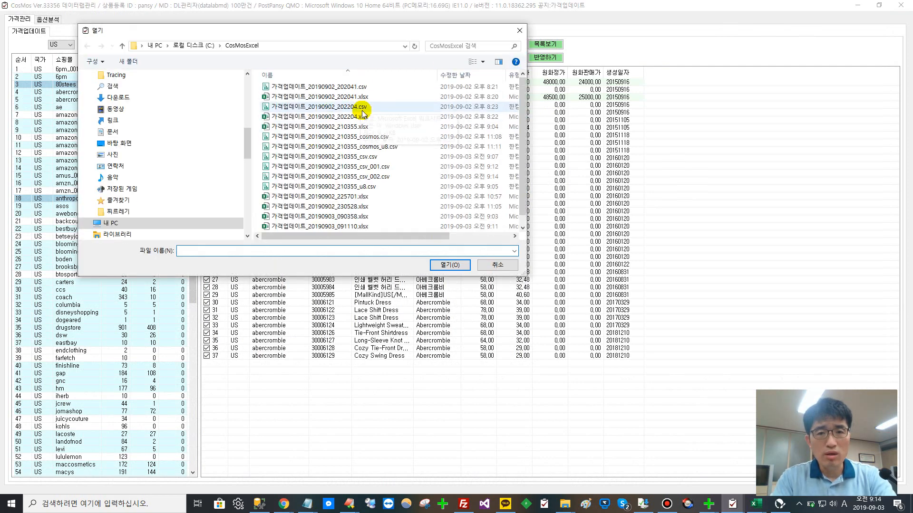
click(388, 178)
double_click(389, 178)
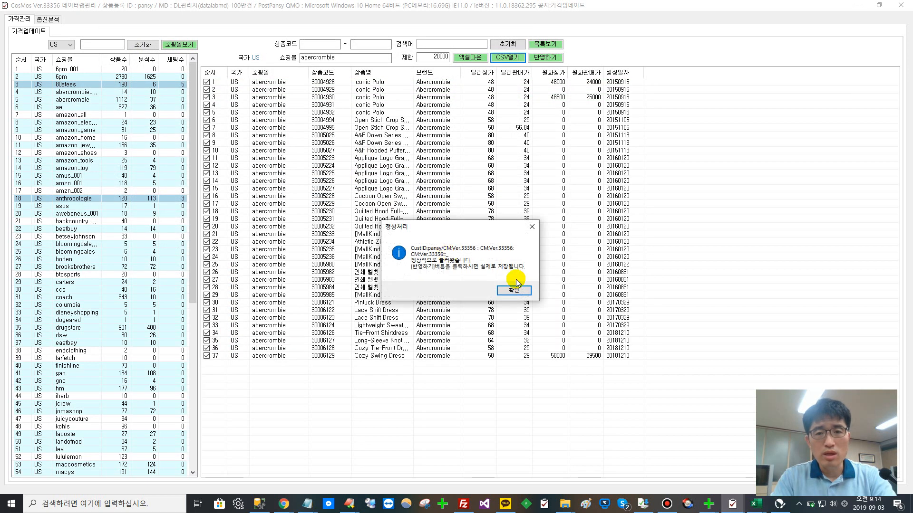
click(520, 291)
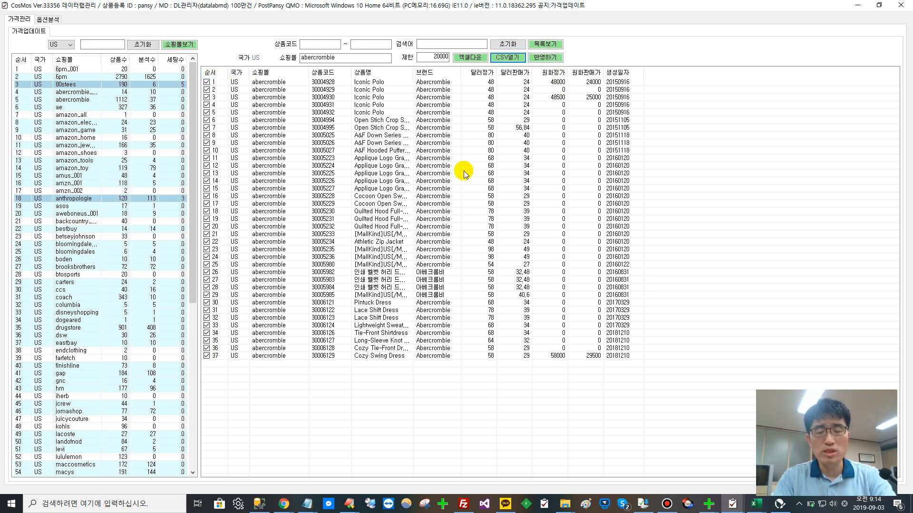
click(545, 58)
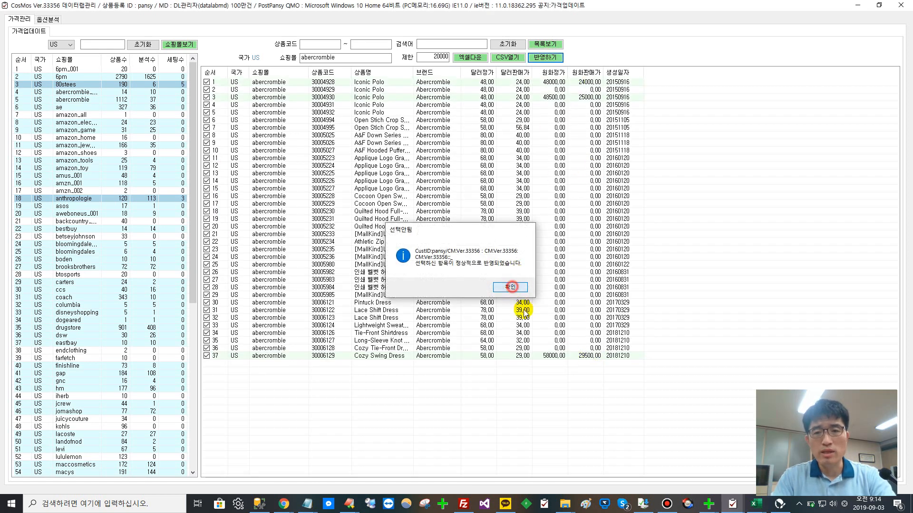
click(511, 289)
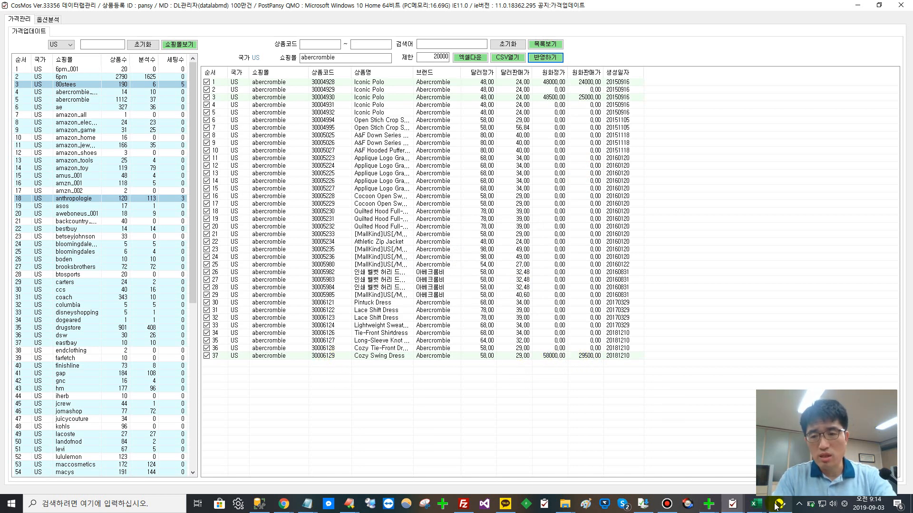
In the Notepad scratch text, change the product code to 30006129 and select it for copying.
mouse_move(738, 509)
click(744, 456)
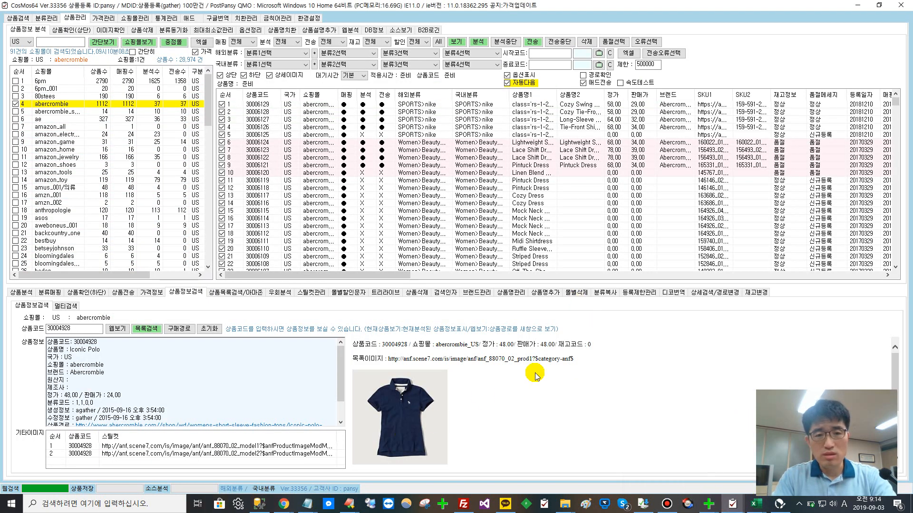
mouse_move(308, 505)
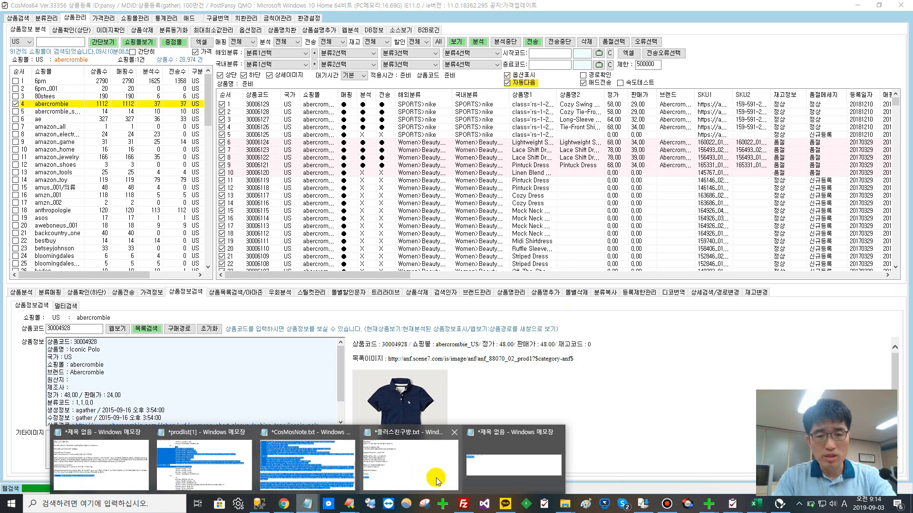
click(434, 473)
click(292, 312)
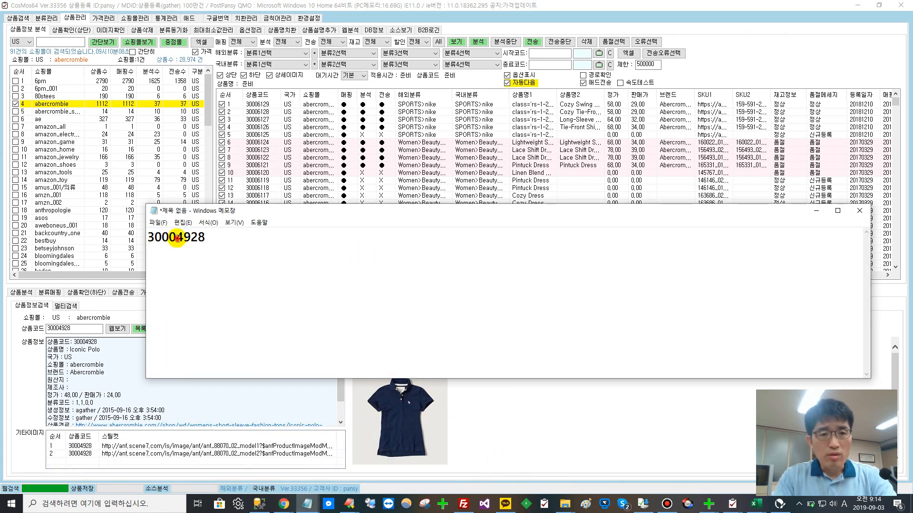
drag(176, 237, 216, 238)
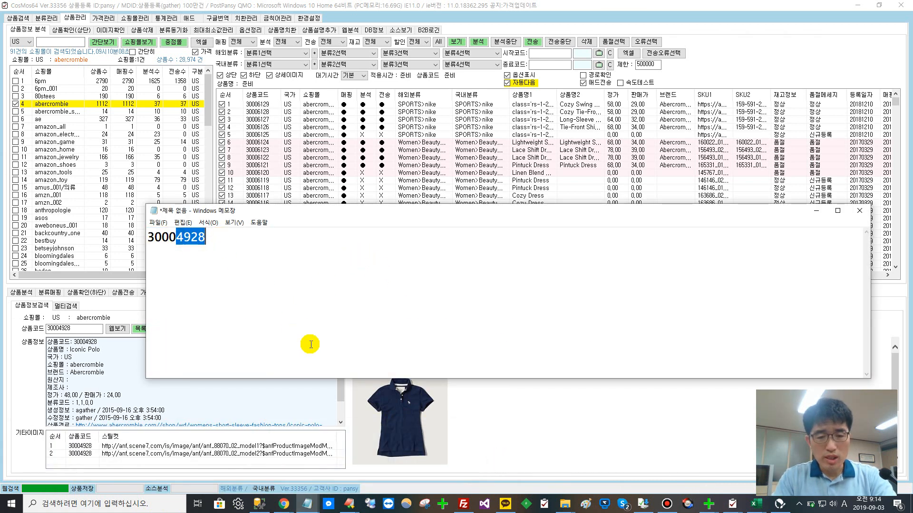
text(612)
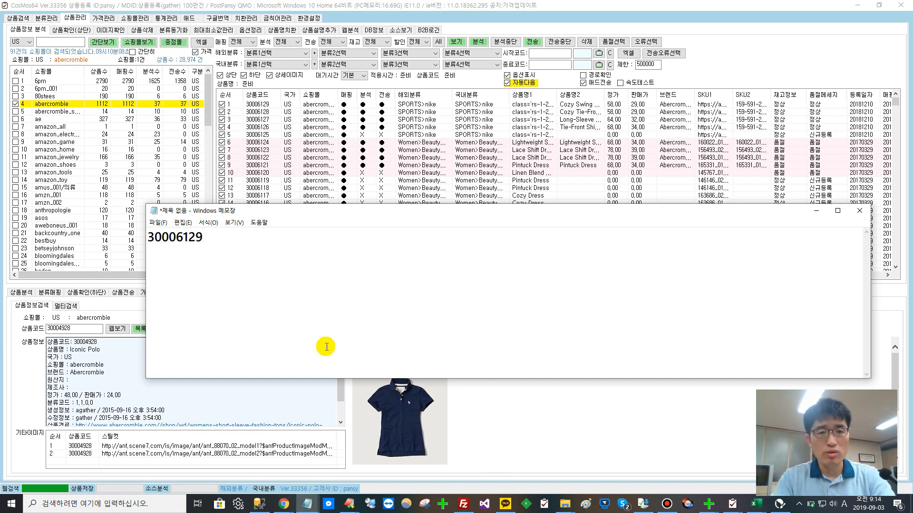
key(ctrl+a)
key(ctrl+c)
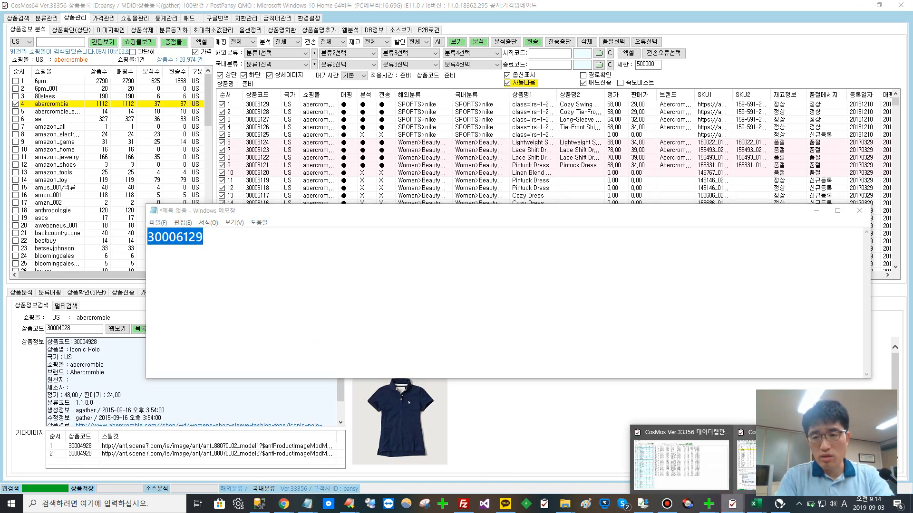
Paste 30006129 into the 상품코드 field and search to show Cozy Swing Dress.
click(727, 504)
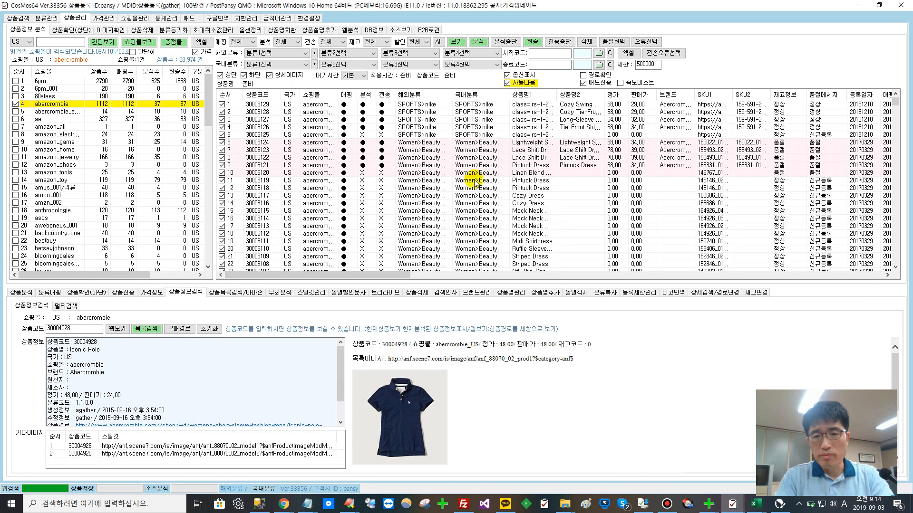
double_click(88, 329)
key(ctrl+v)
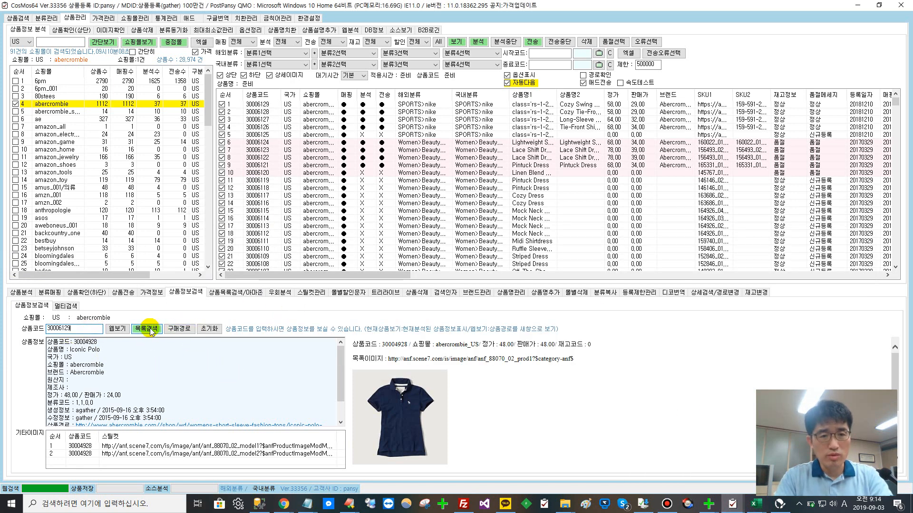
click(147, 329)
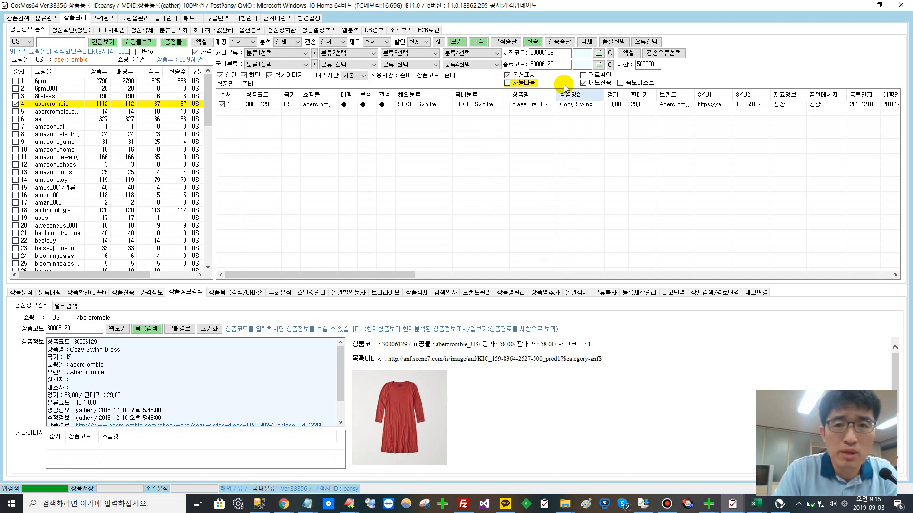
Enable 애드전송 and send Cozy Swing Dress (30006129), bringing up 전송확인.
click(582, 83)
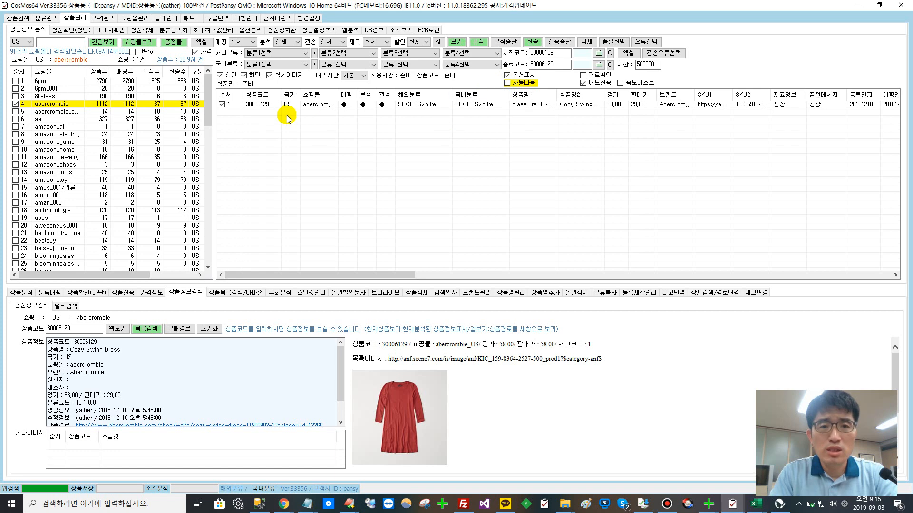
click(533, 43)
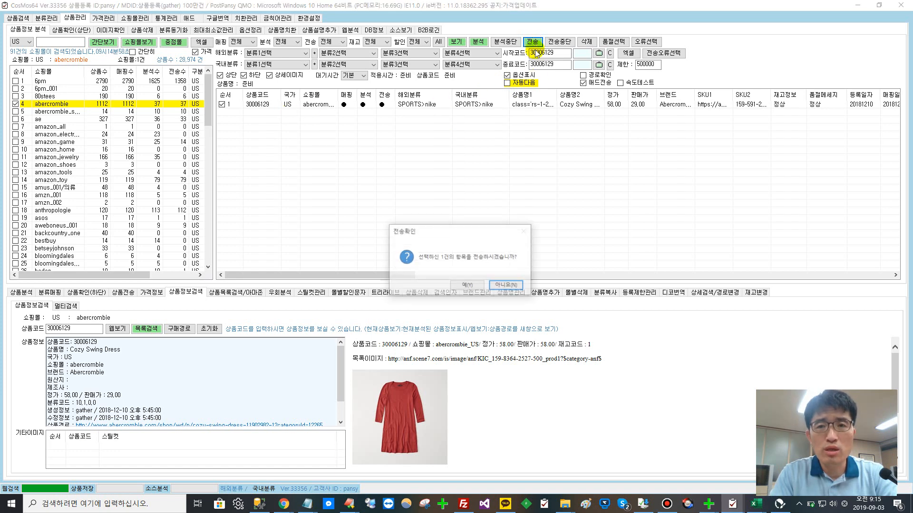
Confirm sending the one product and check the log's Lrprice 58000 and Srprice 29500 lines.
click(473, 286)
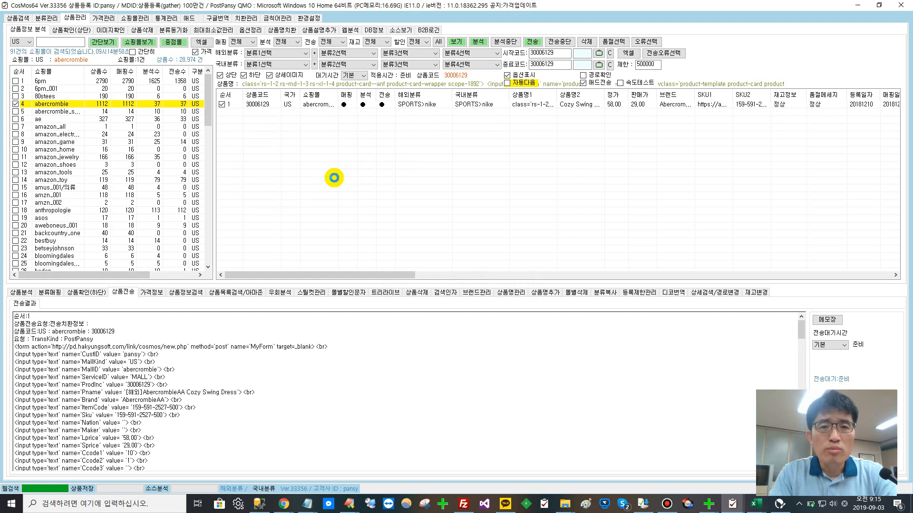
click(528, 293)
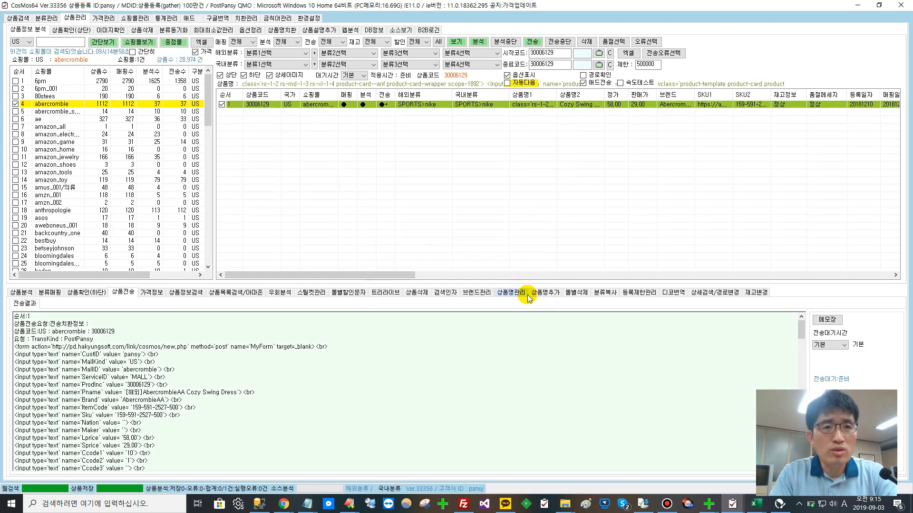
scroll(300, 393, down, 3)
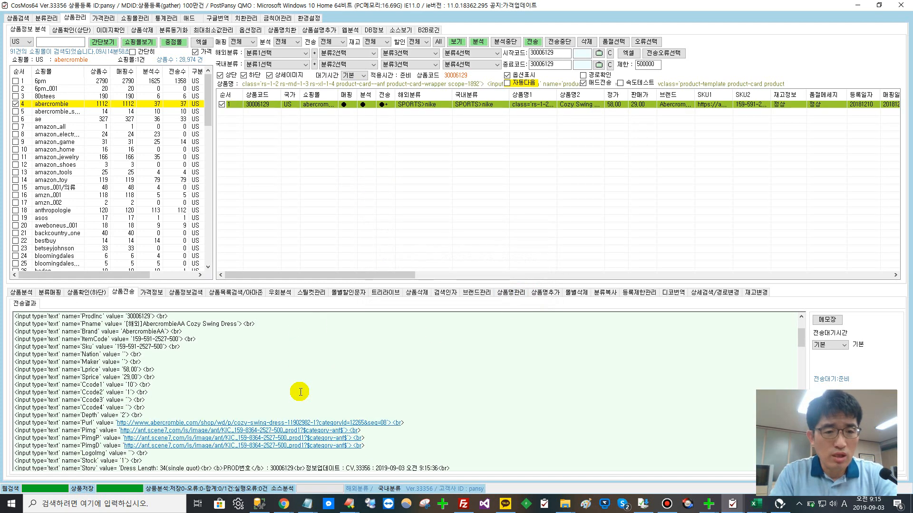
scroll(300, 380, down, 6)
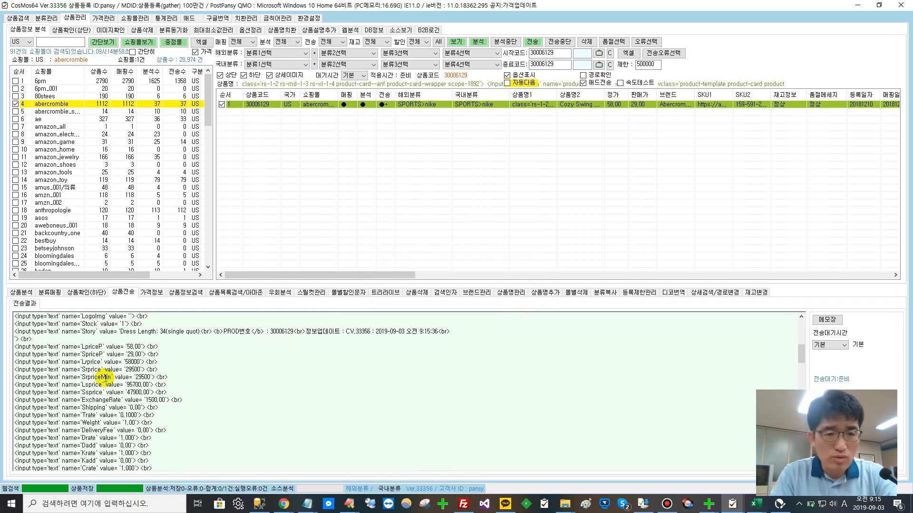
scroll(178, 391, down, 4)
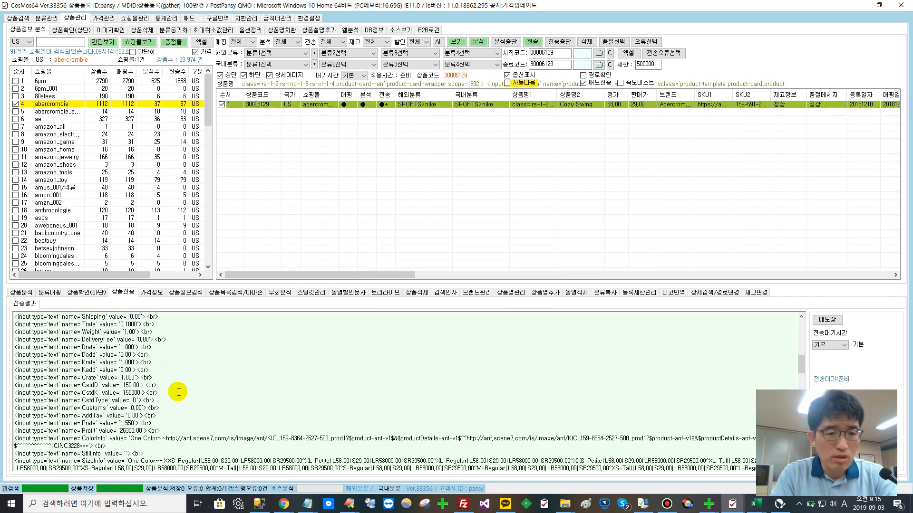
scroll(179, 392, down, 2)
scroll(179, 392, up, 5)
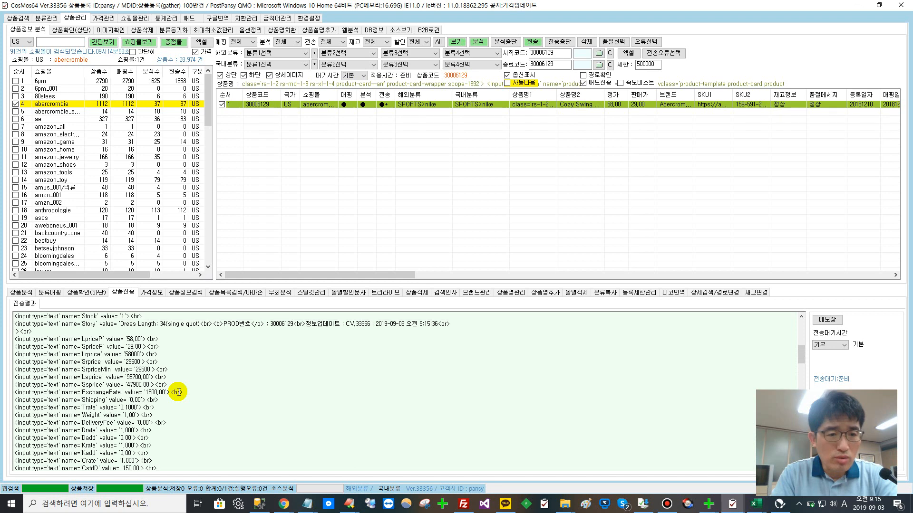
drag(171, 367, 17, 362)
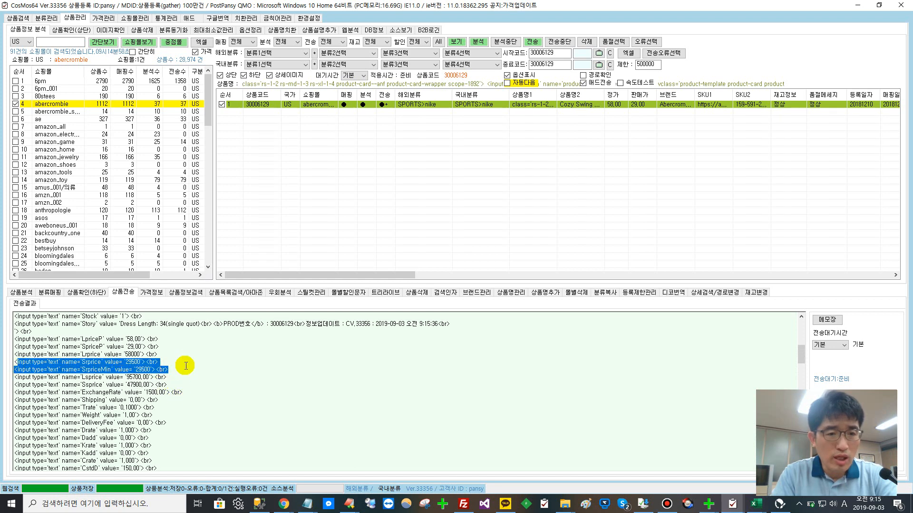
click(184, 362)
drag(178, 362, 1, 352)
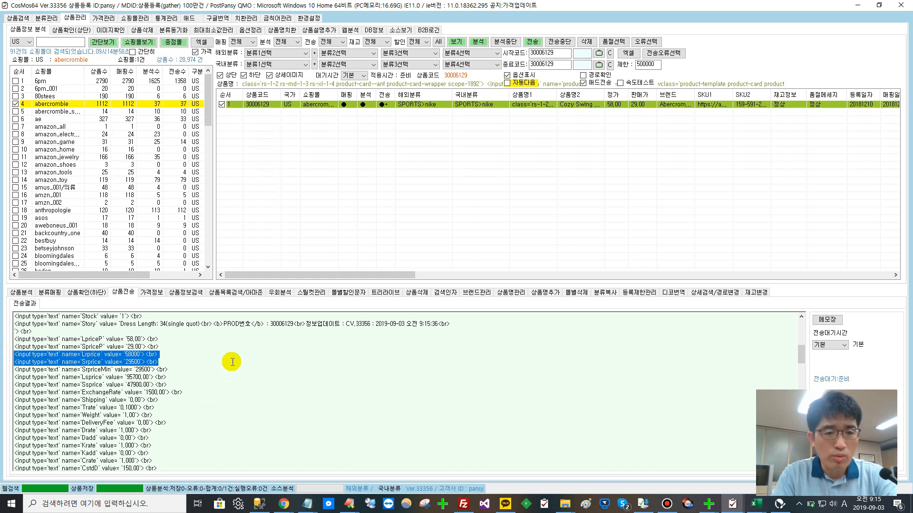
click(439, 367)
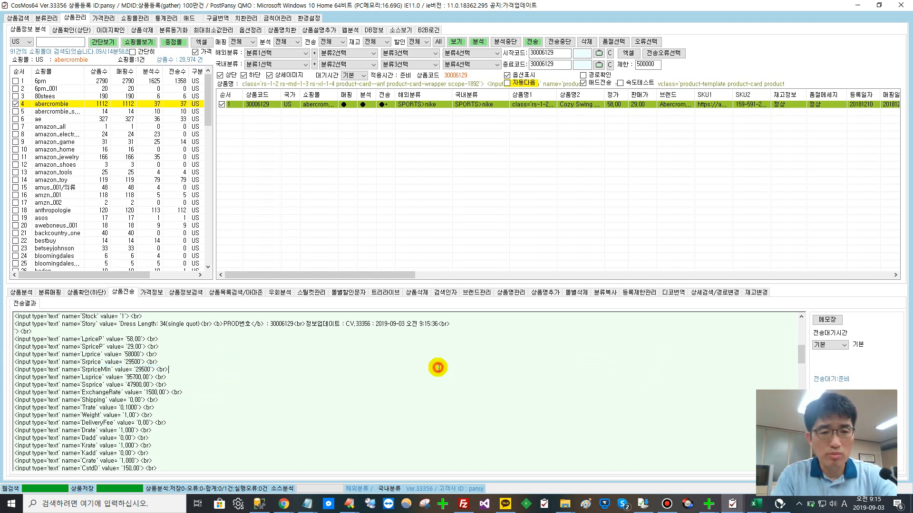
Open CosMosNote.txt in a larger Notepad window and highlight its Lrprice and Srprice lines.
click(820, 316)
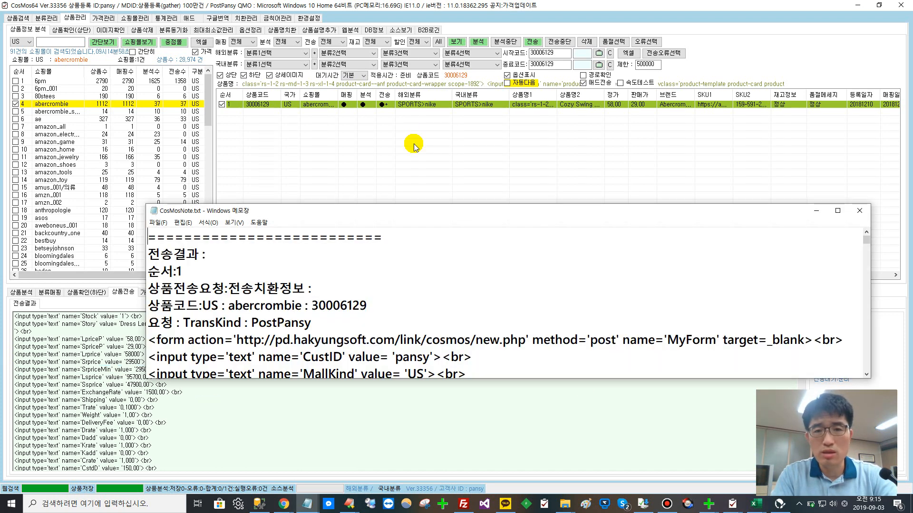
scroll(395, 192, down, 1)
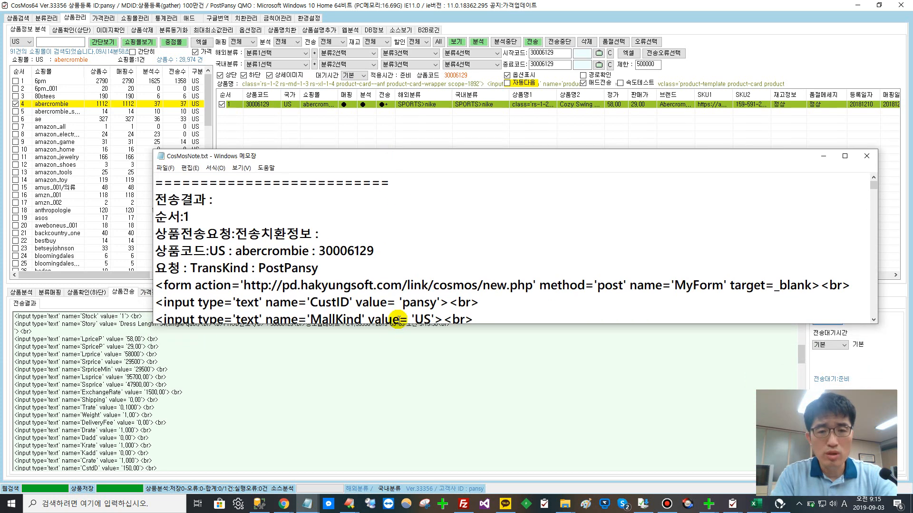
drag(401, 325, 405, 412)
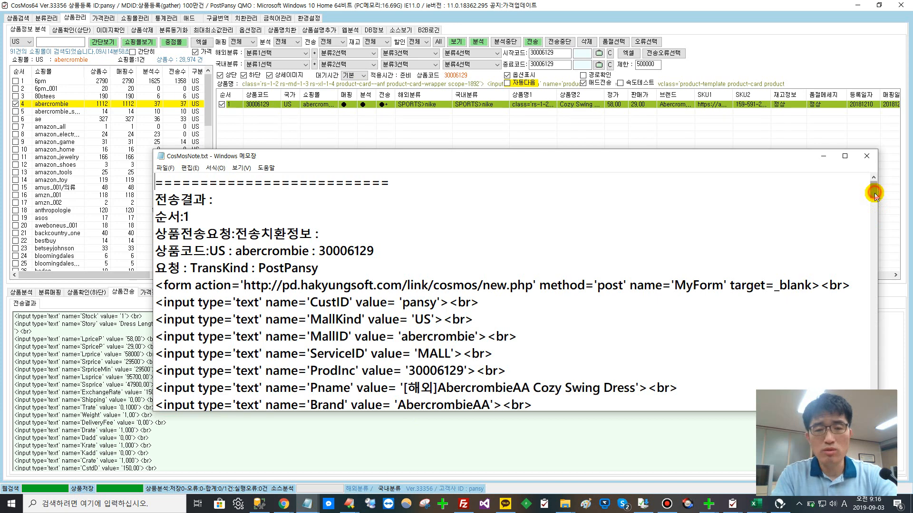
drag(874, 192, 877, 239)
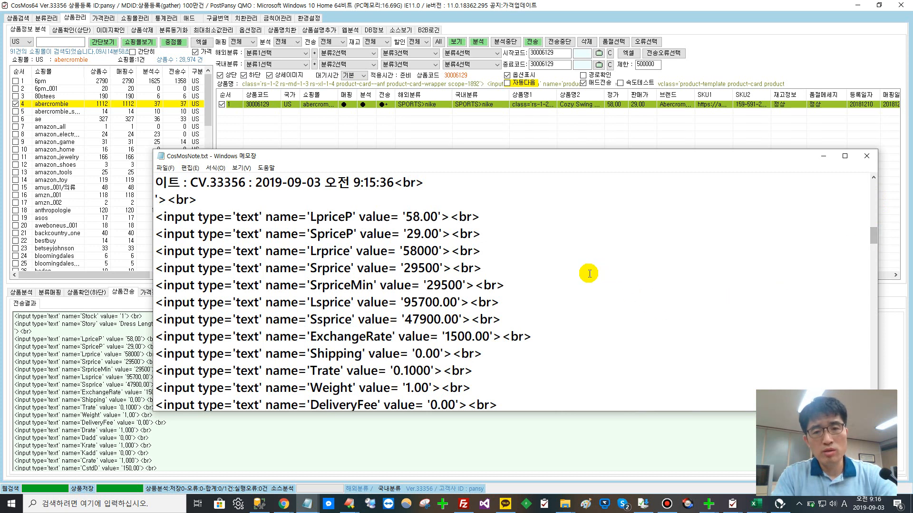
drag(515, 256, 236, 263)
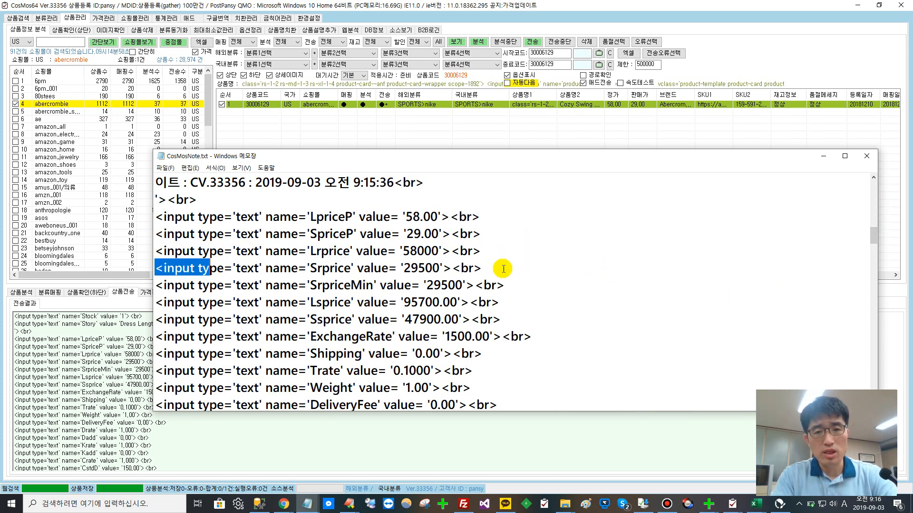
drag(498, 266, 138, 245)
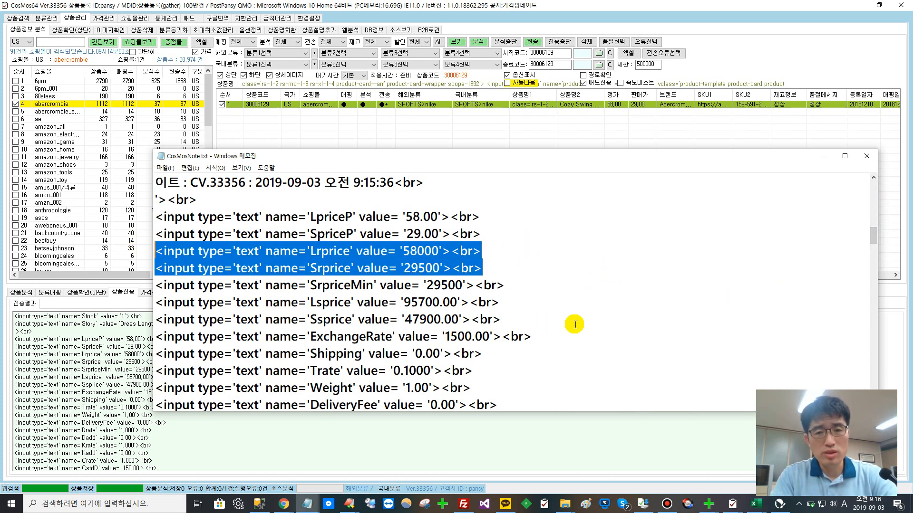
Review the per-option price details in CosMosNote.txt, highlighting the option details heading.
scroll(574, 324, down, 10)
scroll(573, 324, down, 10)
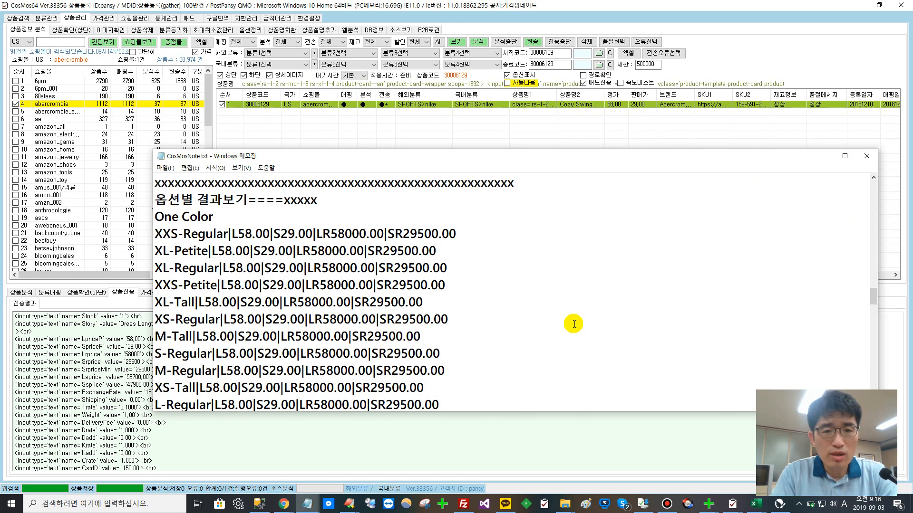
scroll(573, 324, down, 15)
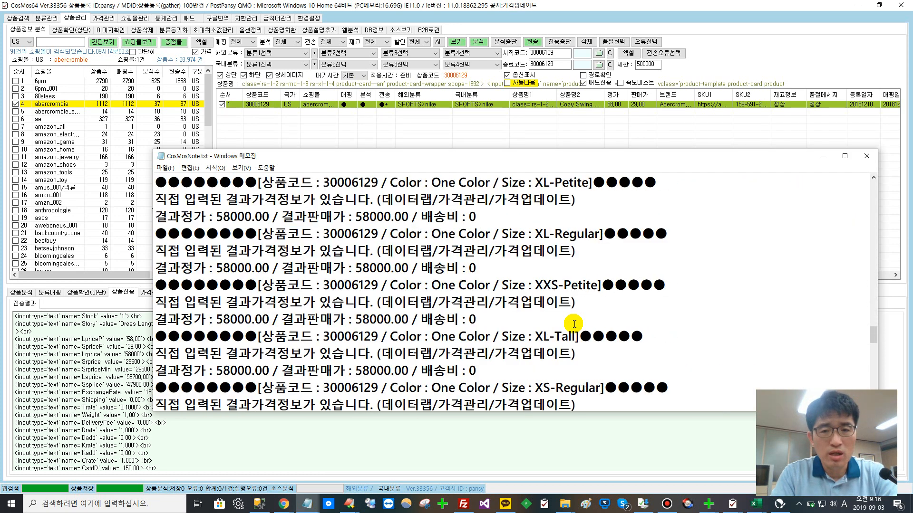
scroll(573, 323, down, 5)
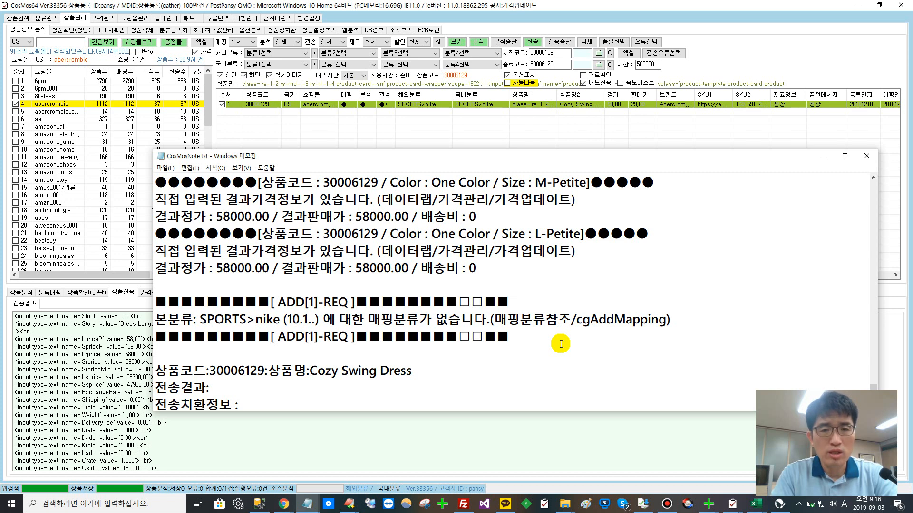
scroll(561, 345, up, 15)
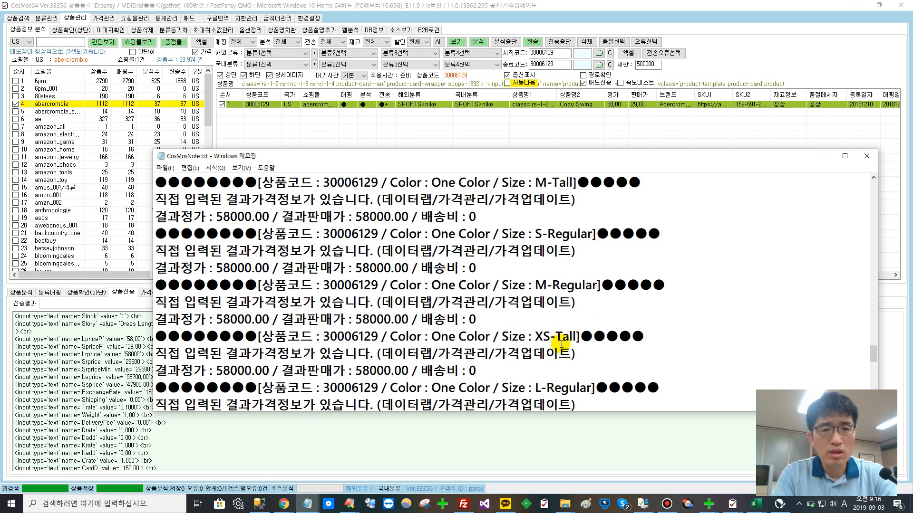
scroll(562, 344, up, 10)
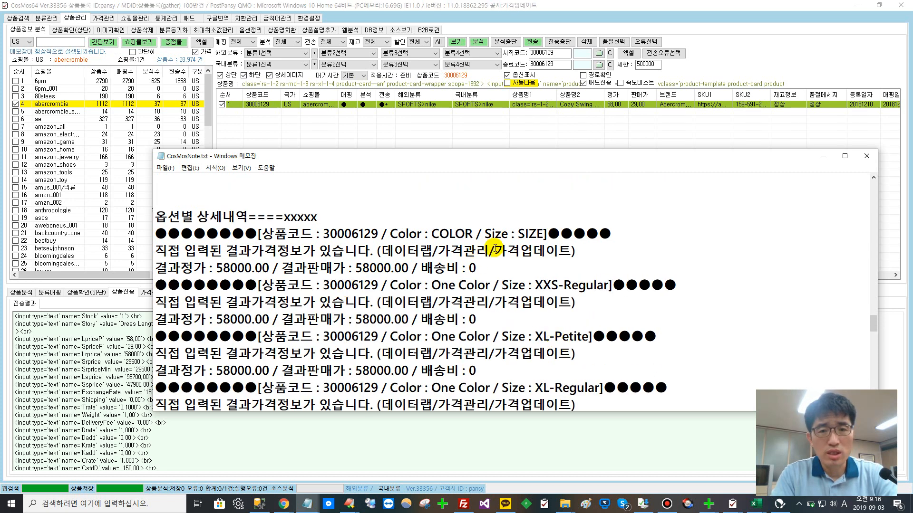
drag(600, 243, 136, 216)
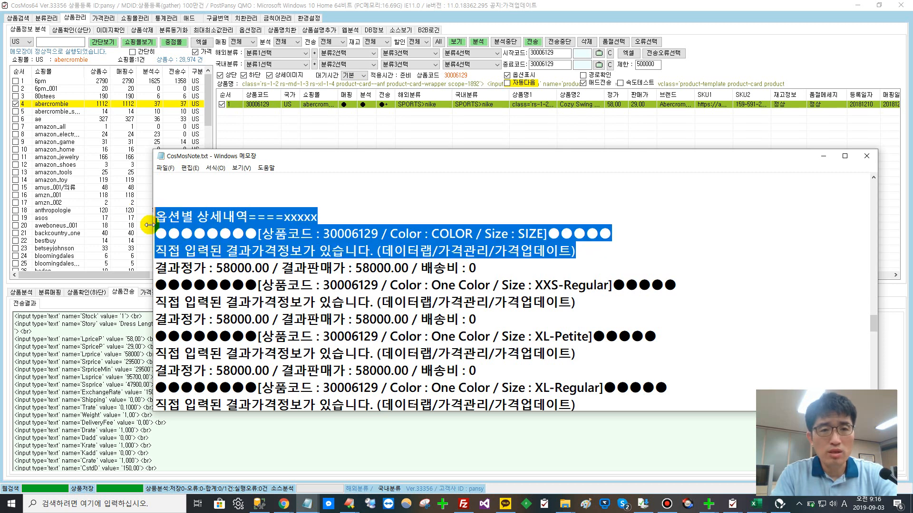
scroll(391, 304, down, 15)
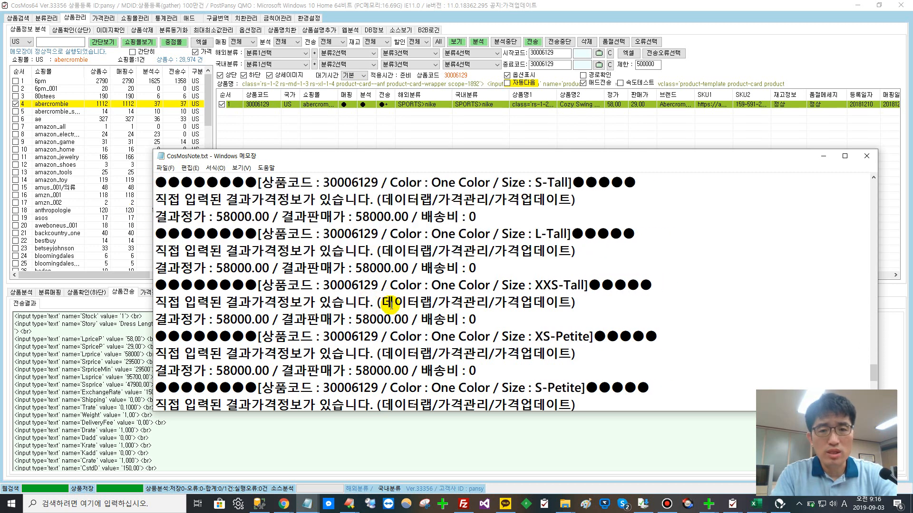
scroll(391, 304, down, 8)
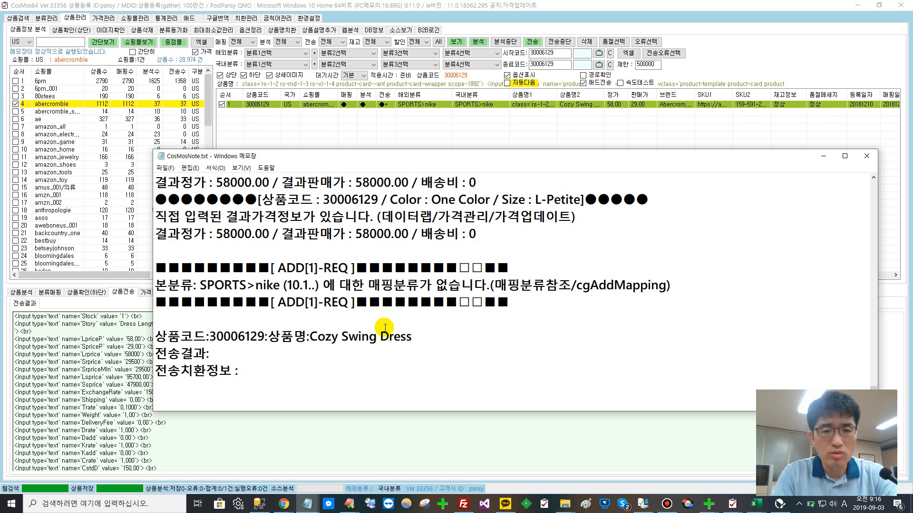
scroll(382, 342, up, 15)
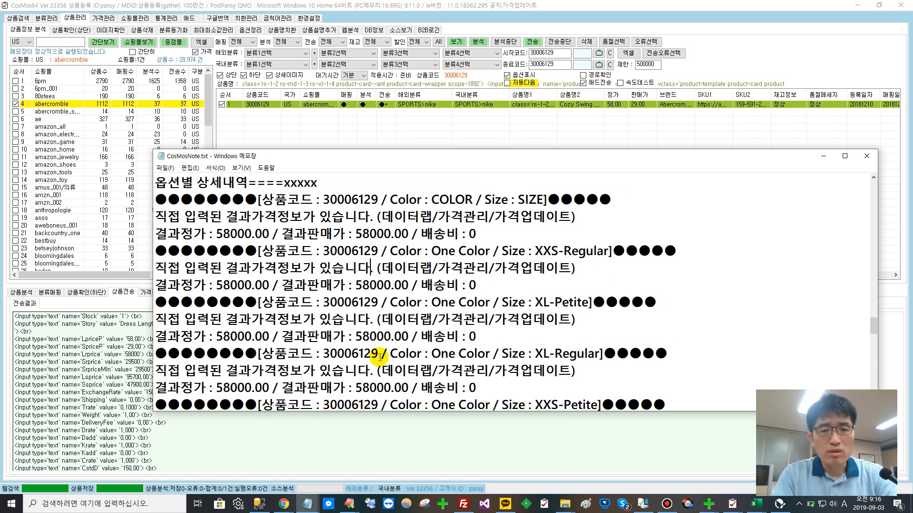
scroll(379, 354, up, 4)
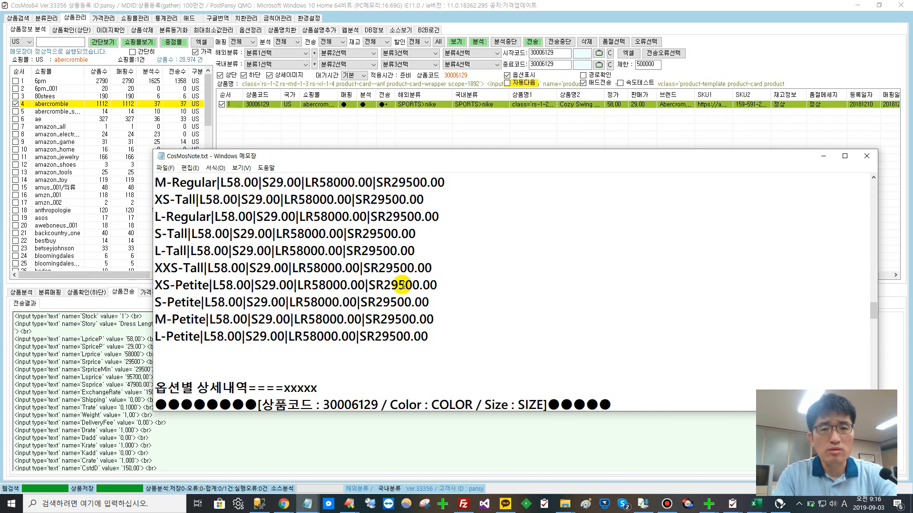
scroll(442, 327, up, 15)
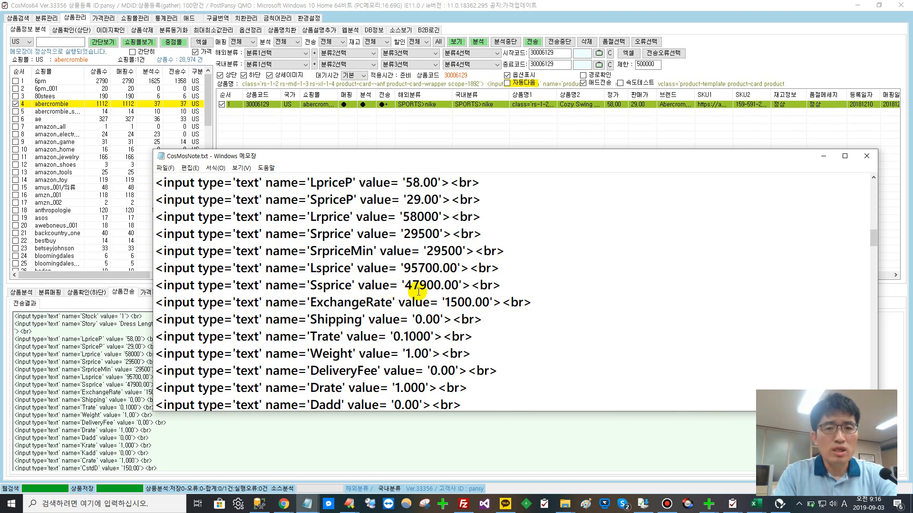
scroll(419, 291, up, 2)
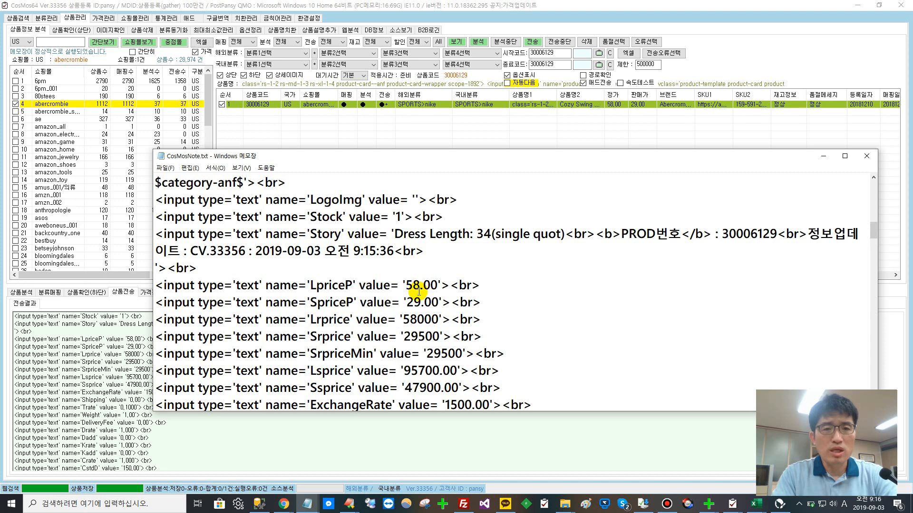
scroll(413, 293, up, 5)
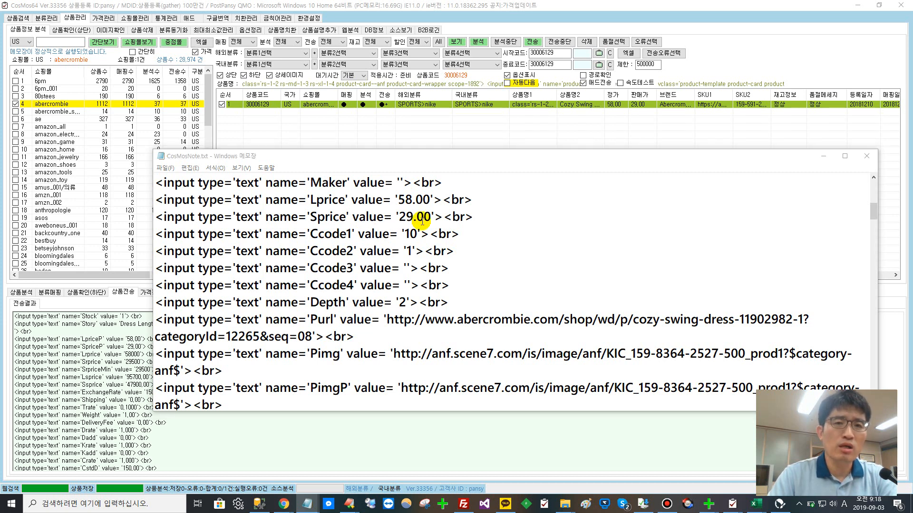
click(478, 227)
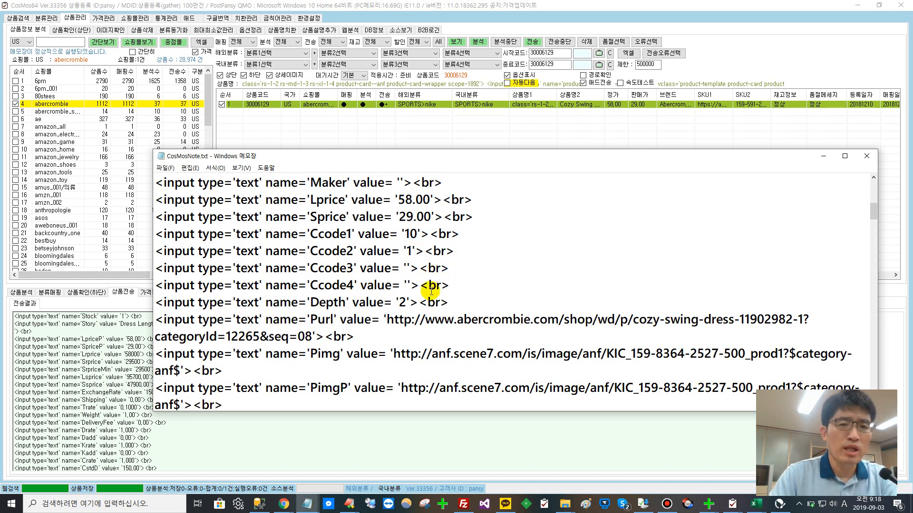
scroll(431, 289, up, 4)
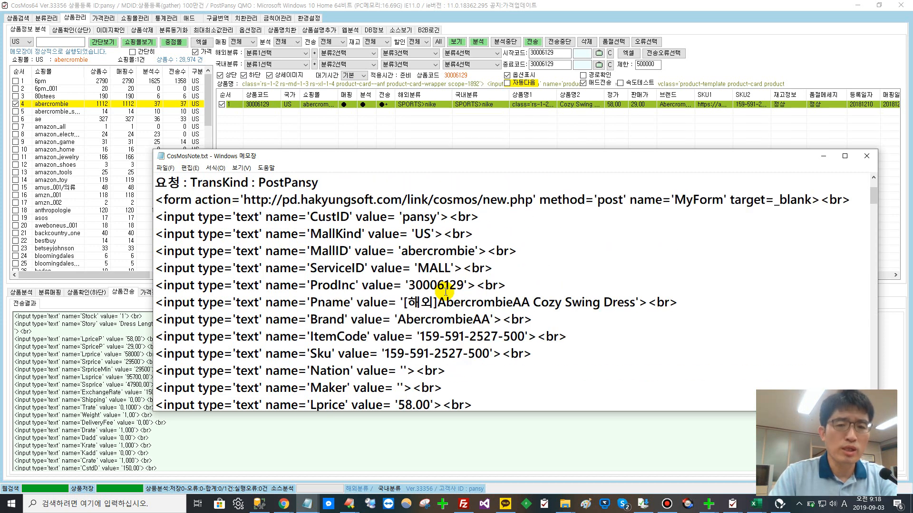
scroll(445, 291, down, 2)
scroll(446, 305, down, 1)
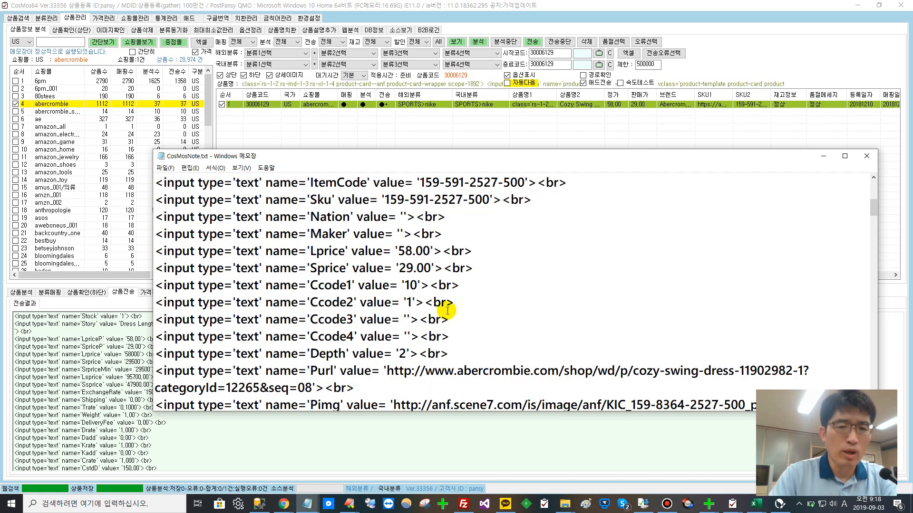
drag(472, 268, 157, 252)
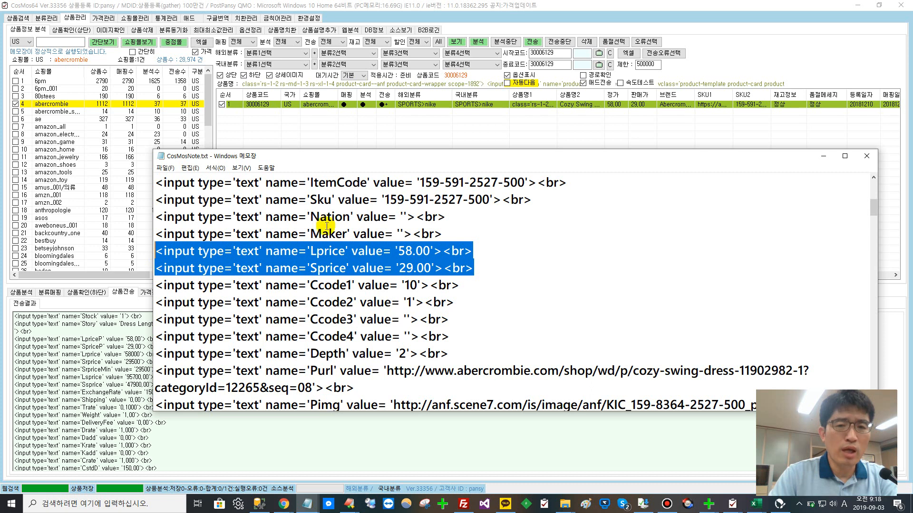
click(396, 257)
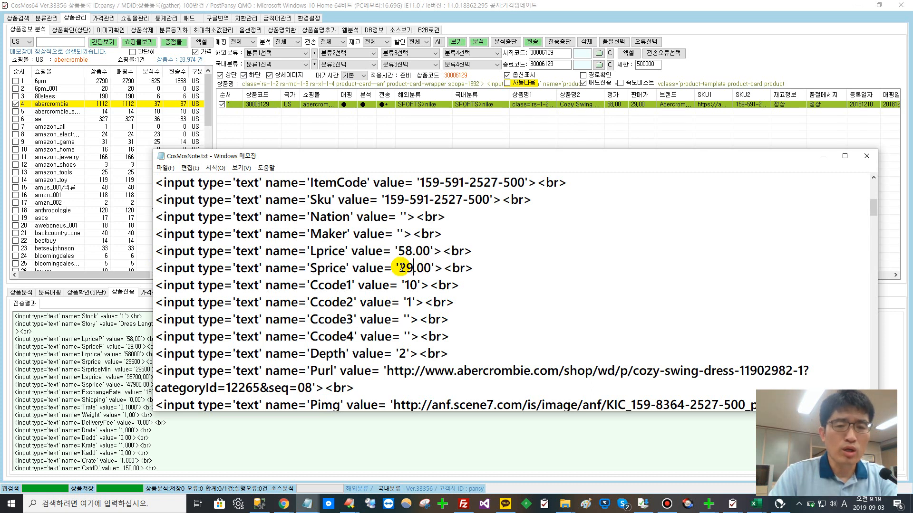
drag(399, 269, 414, 268)
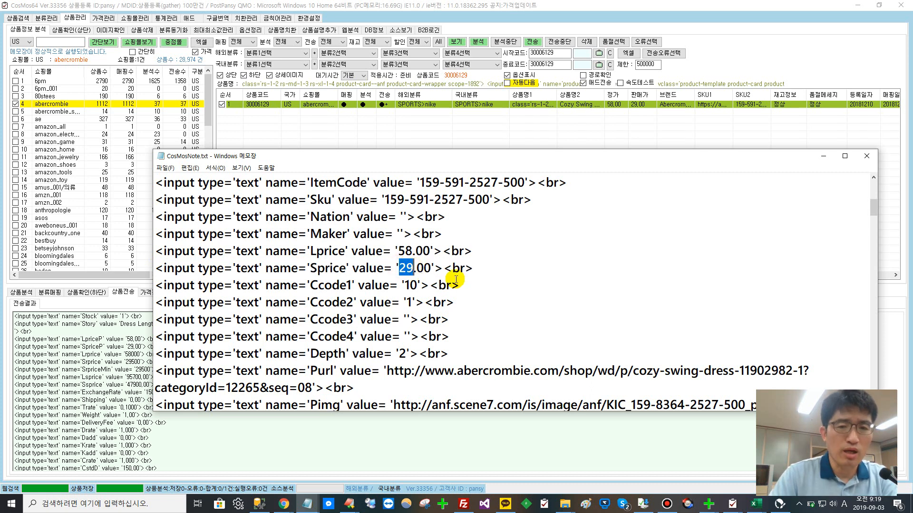
drag(473, 268, 140, 252)
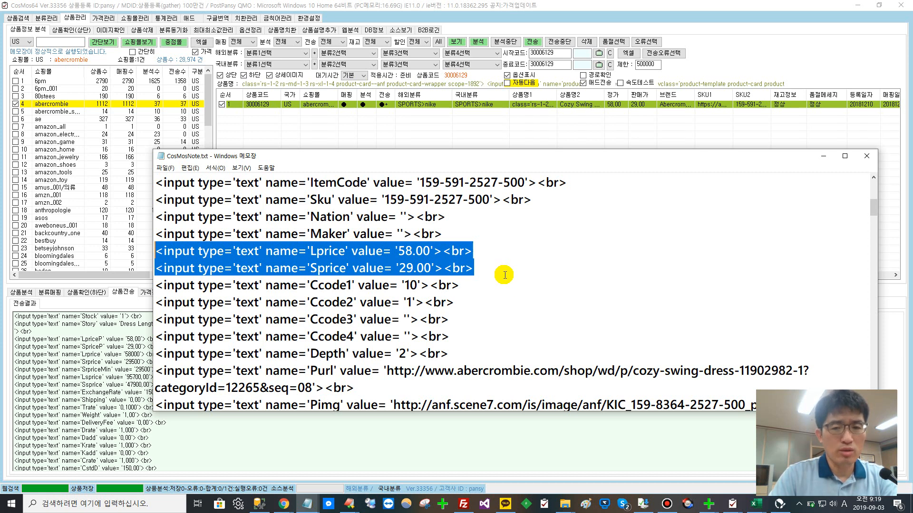
scroll(502, 280, down, 1)
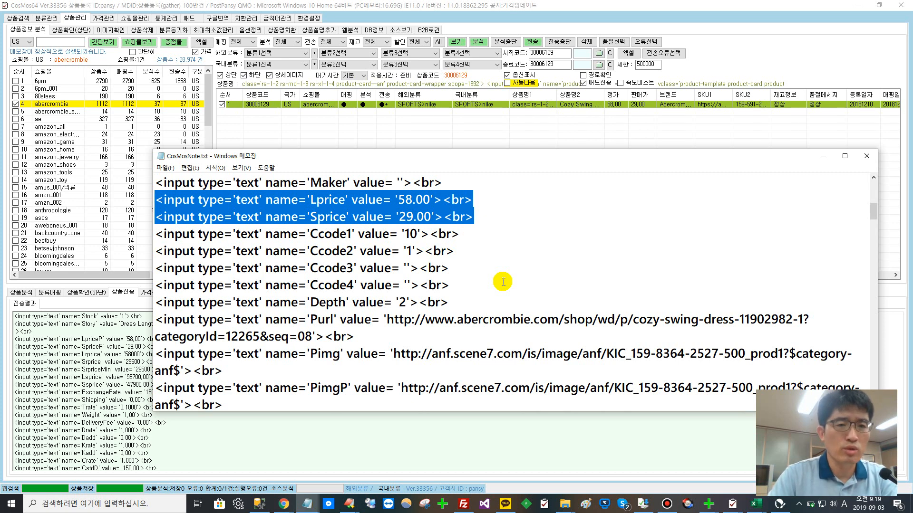
scroll(503, 282, up, 1)
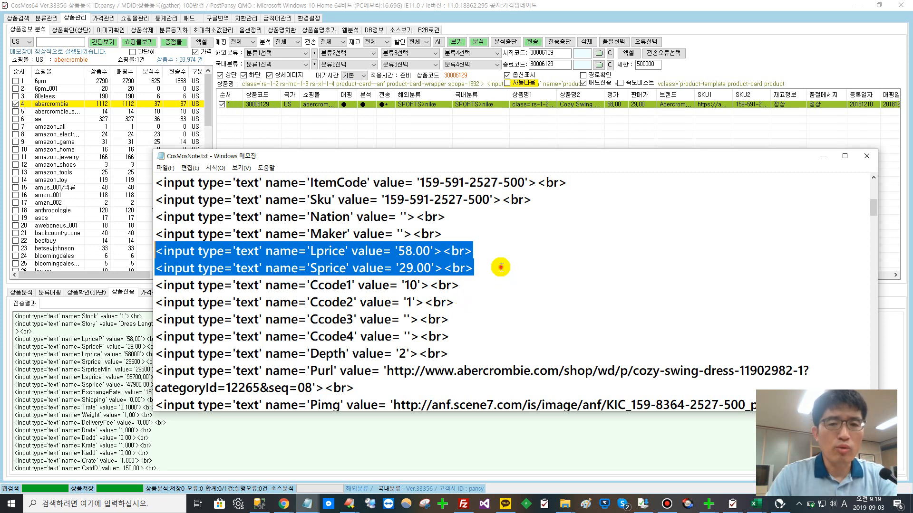
drag(500, 265, 148, 244)
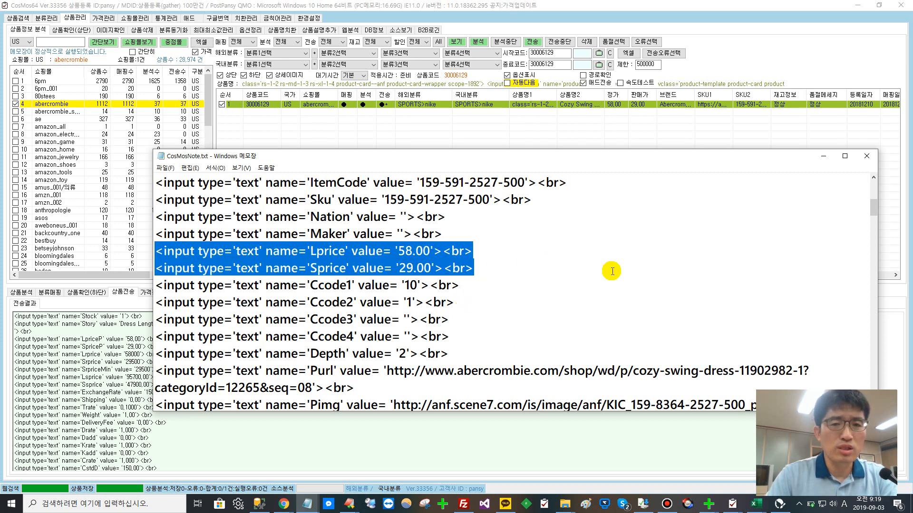
click(667, 506)
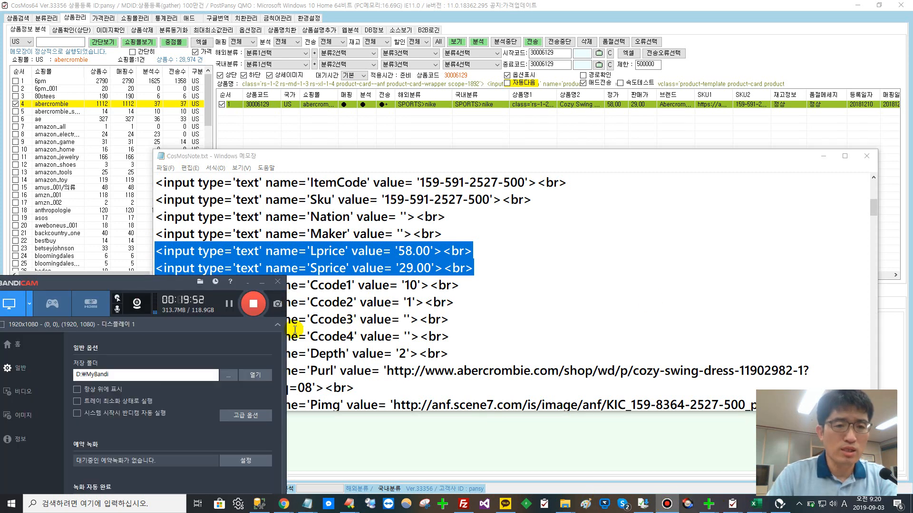